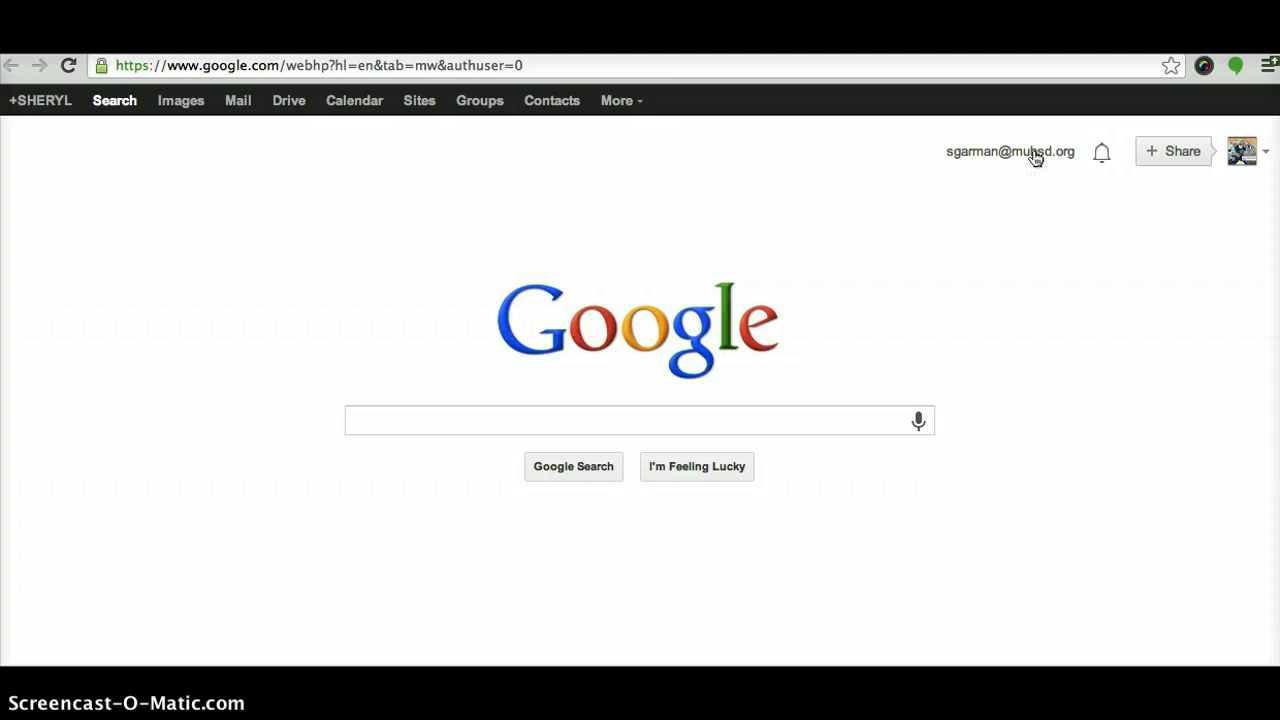
Check which accounts are signed in, then go to the Mail inbox
left_click(1035, 157)
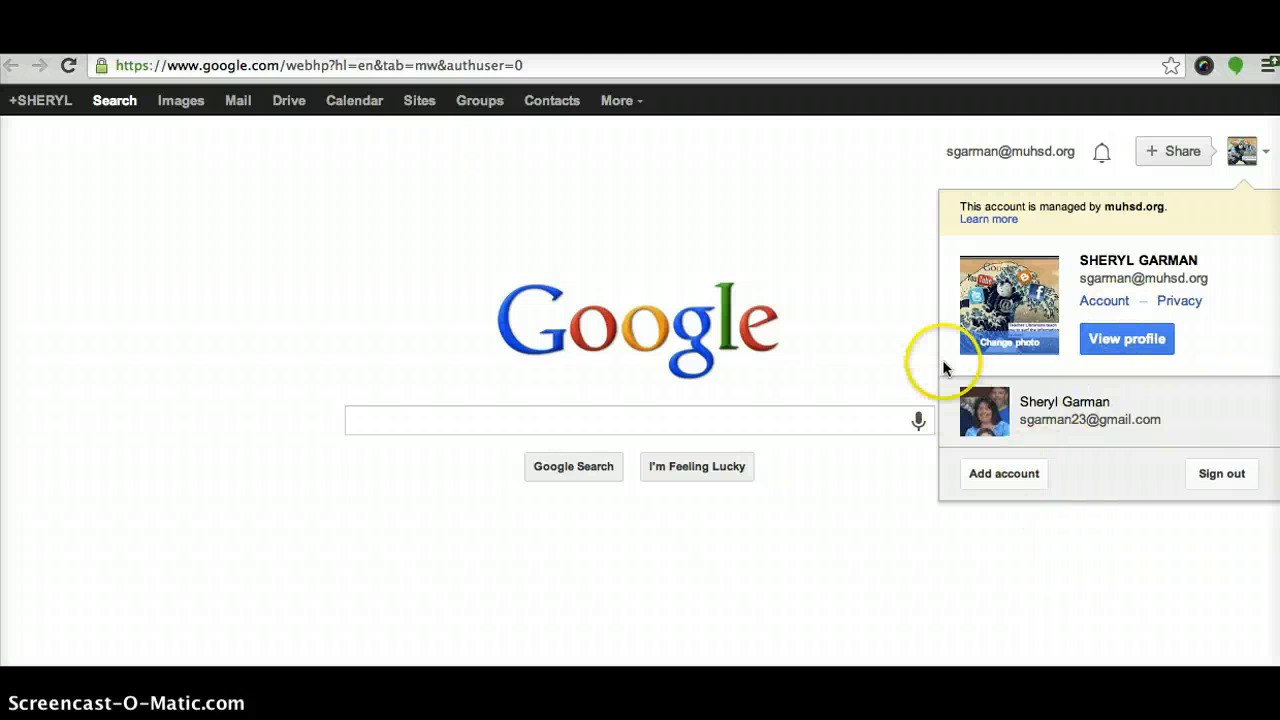
left_click(898, 318)
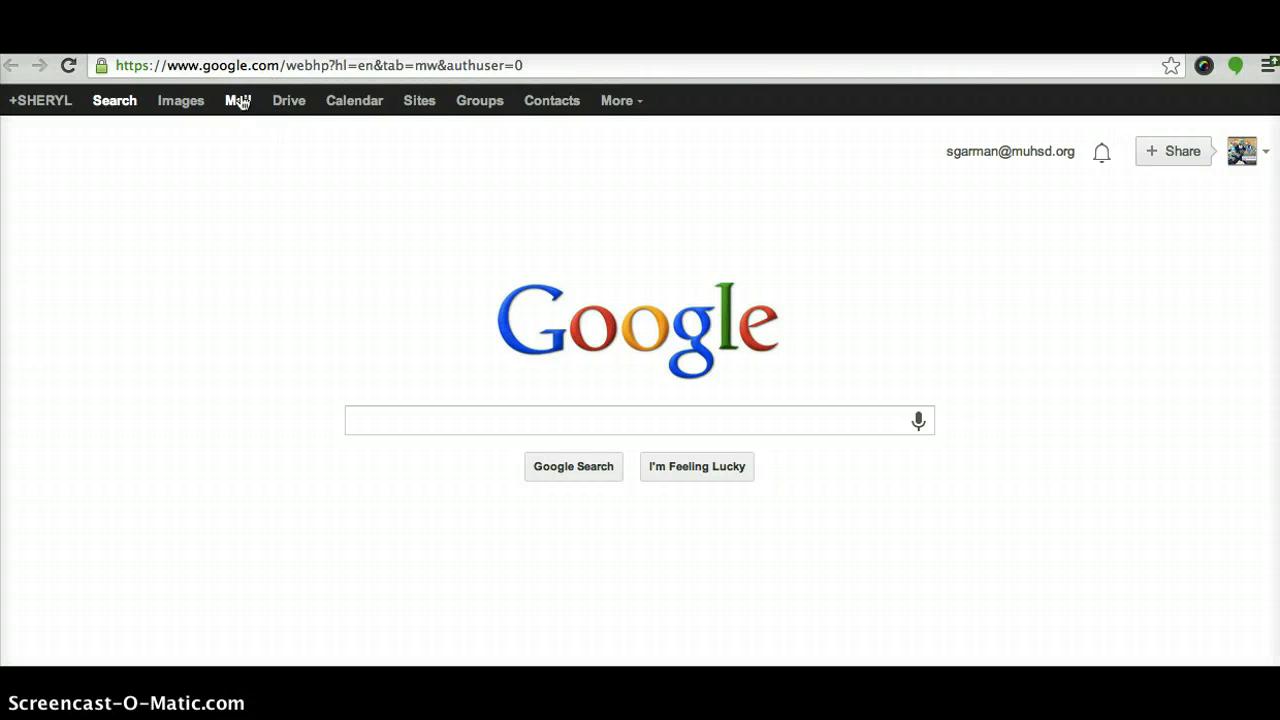
left_click(240, 104)
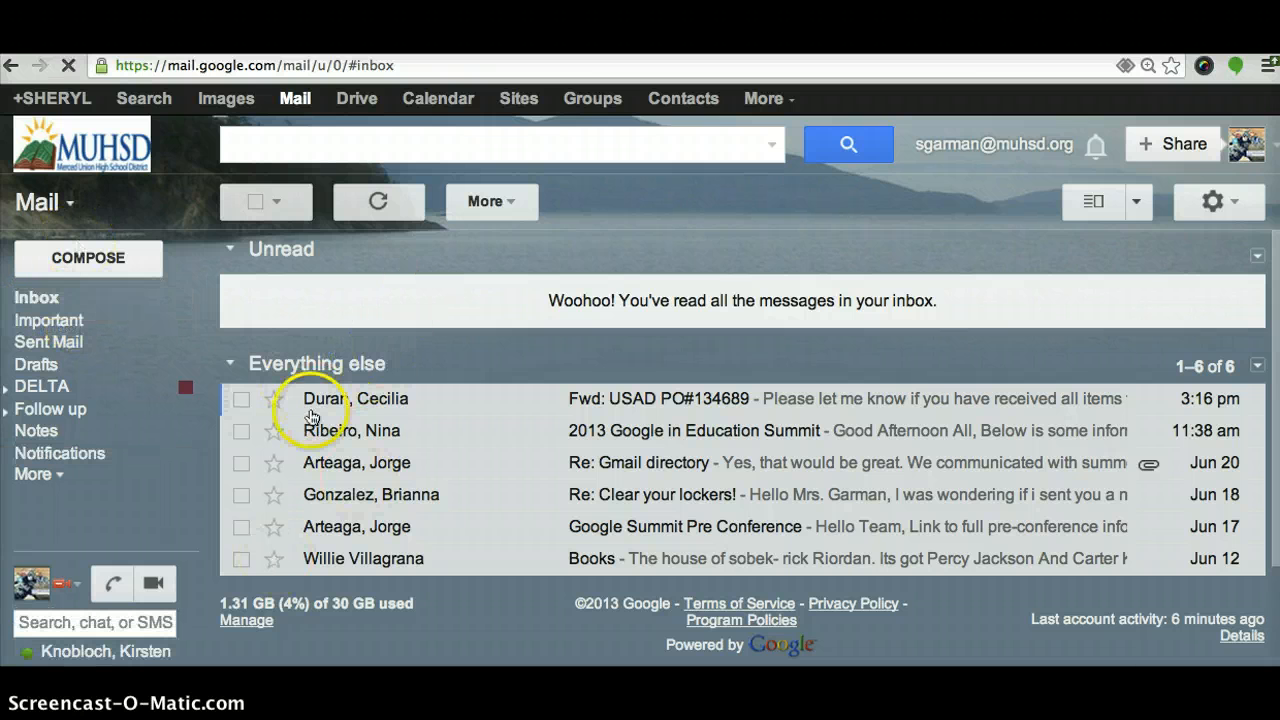
Try Vertical Split on two messages, then switch the reading pane to Horizontal Split
left_click(1134, 201)
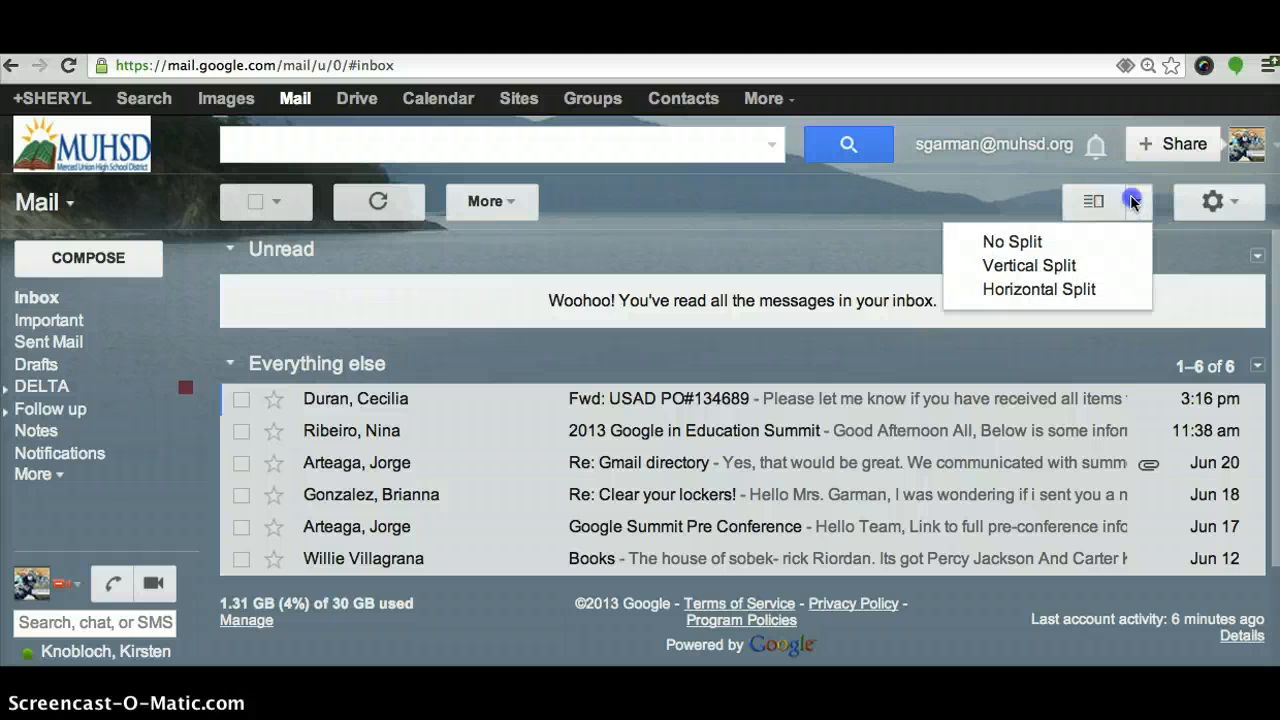
left_click(1073, 262)
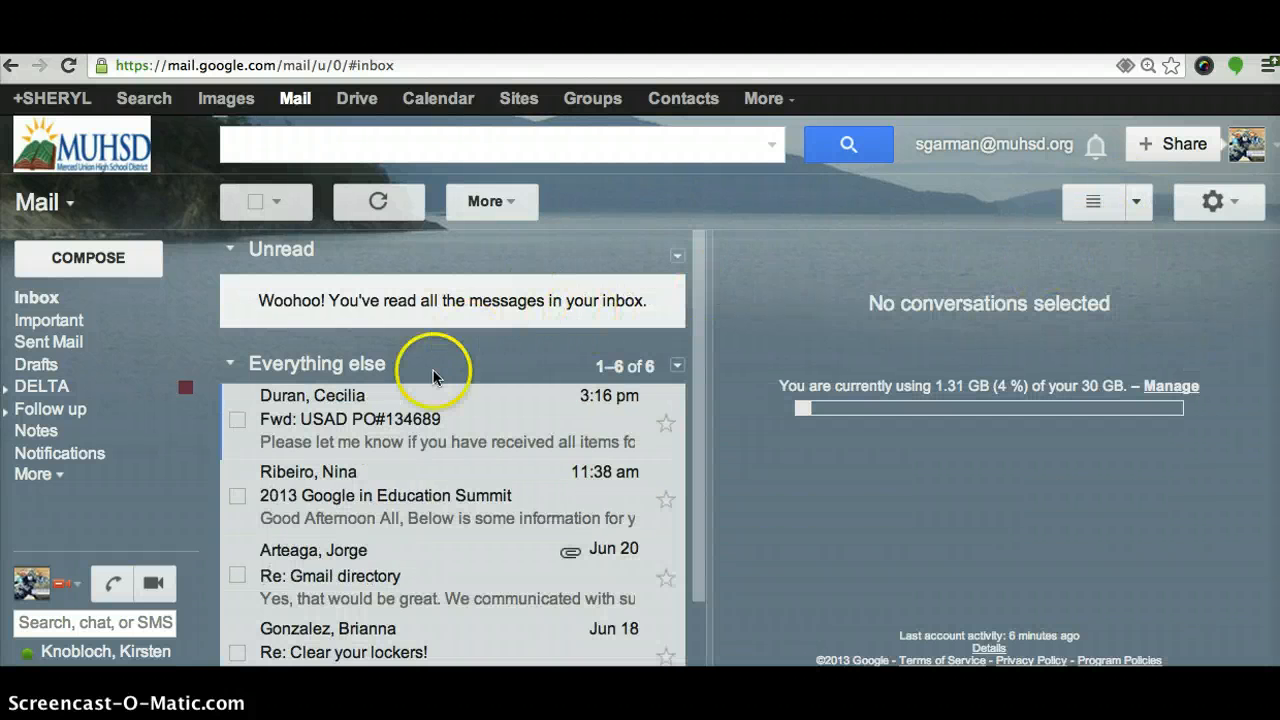
left_click(417, 398)
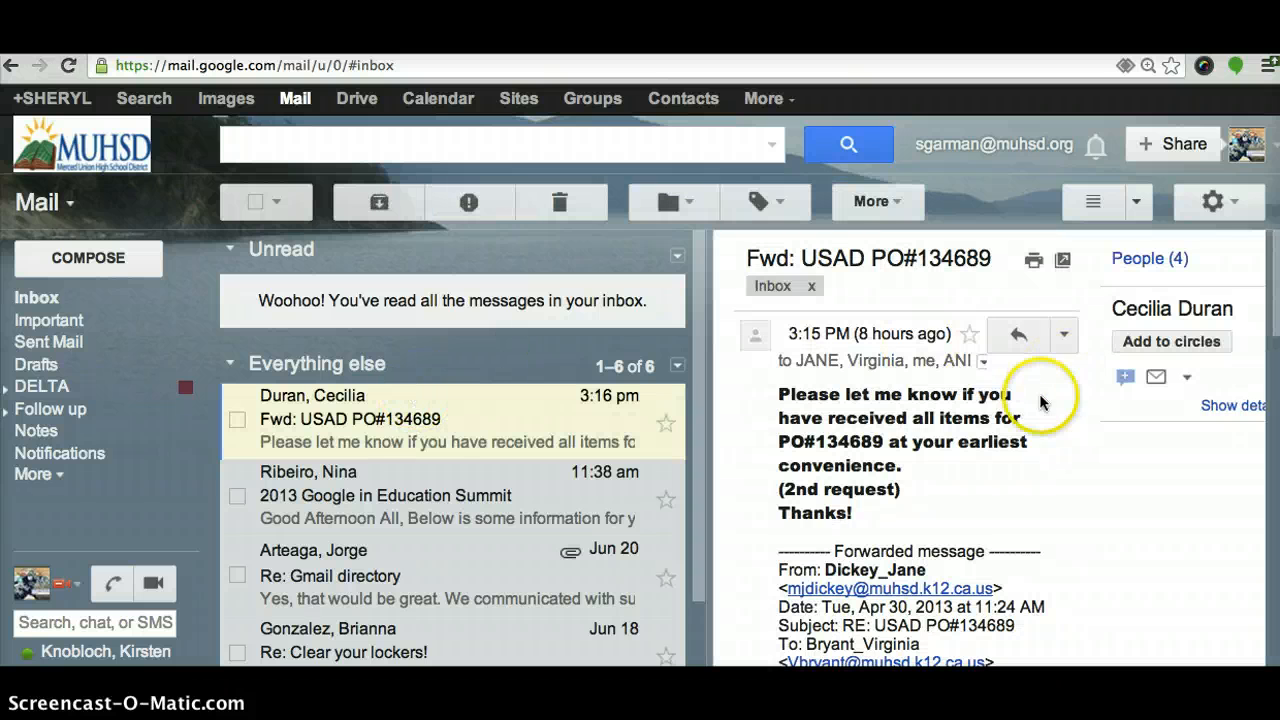
left_click(398, 508)
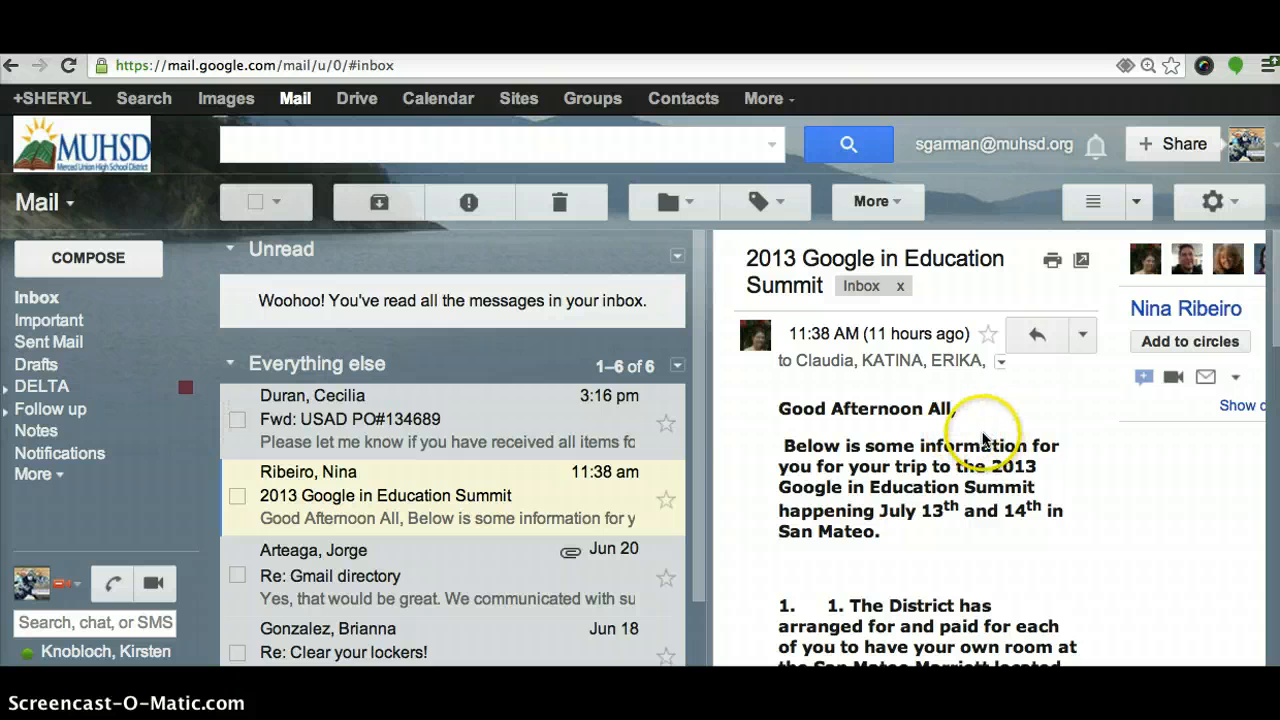
left_click(1136, 203)
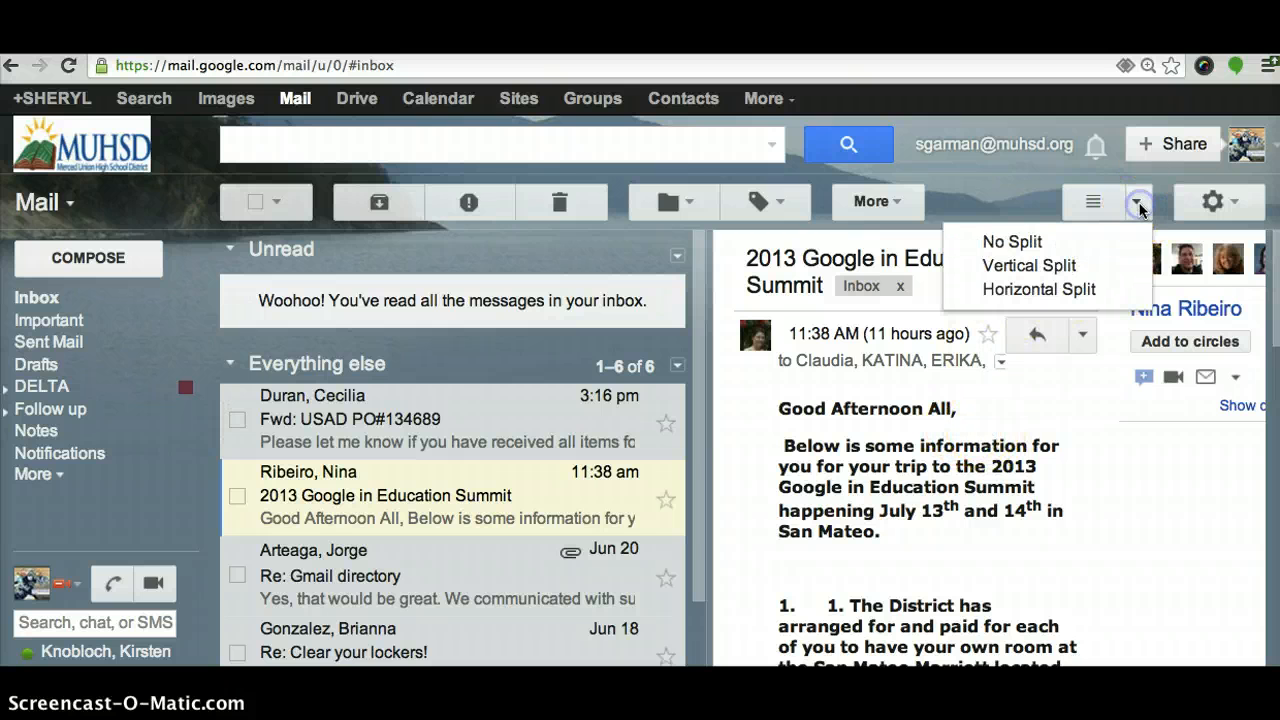
left_click(1027, 288)
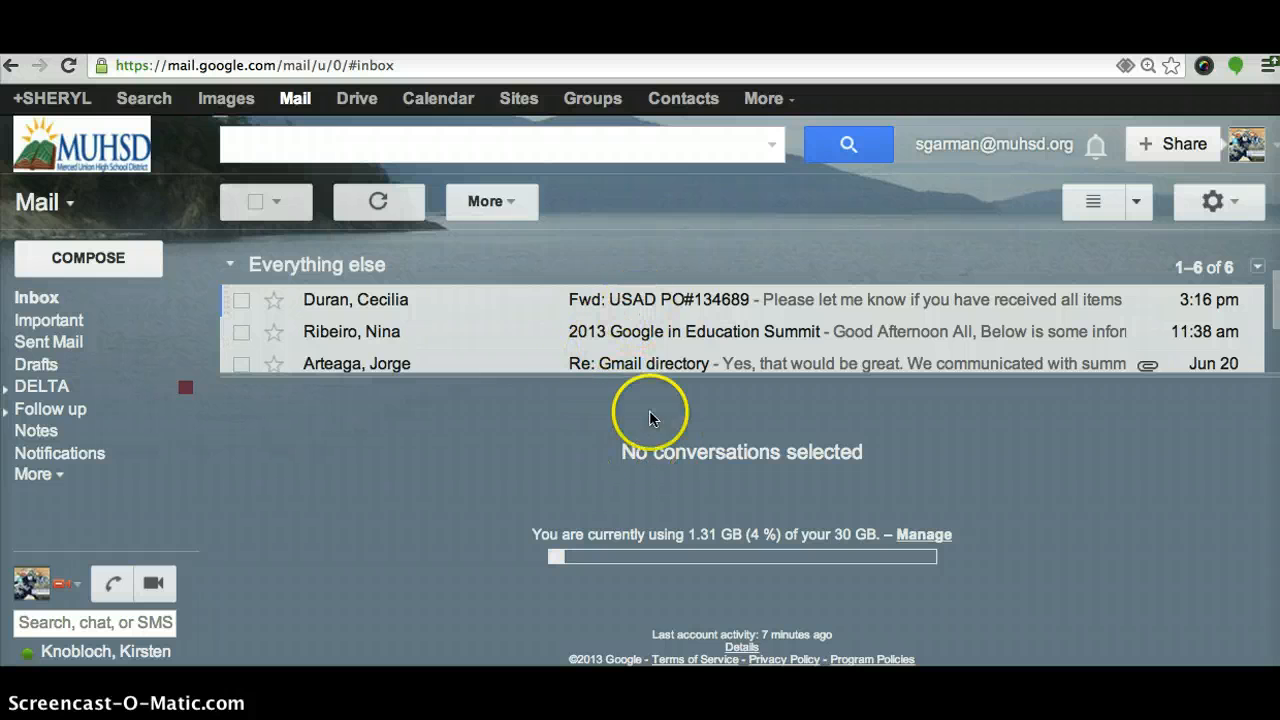
Browse the select and More menus, expand Follow up's sublabels, and drag the Summit conversation toward a label
left_click(277, 203)
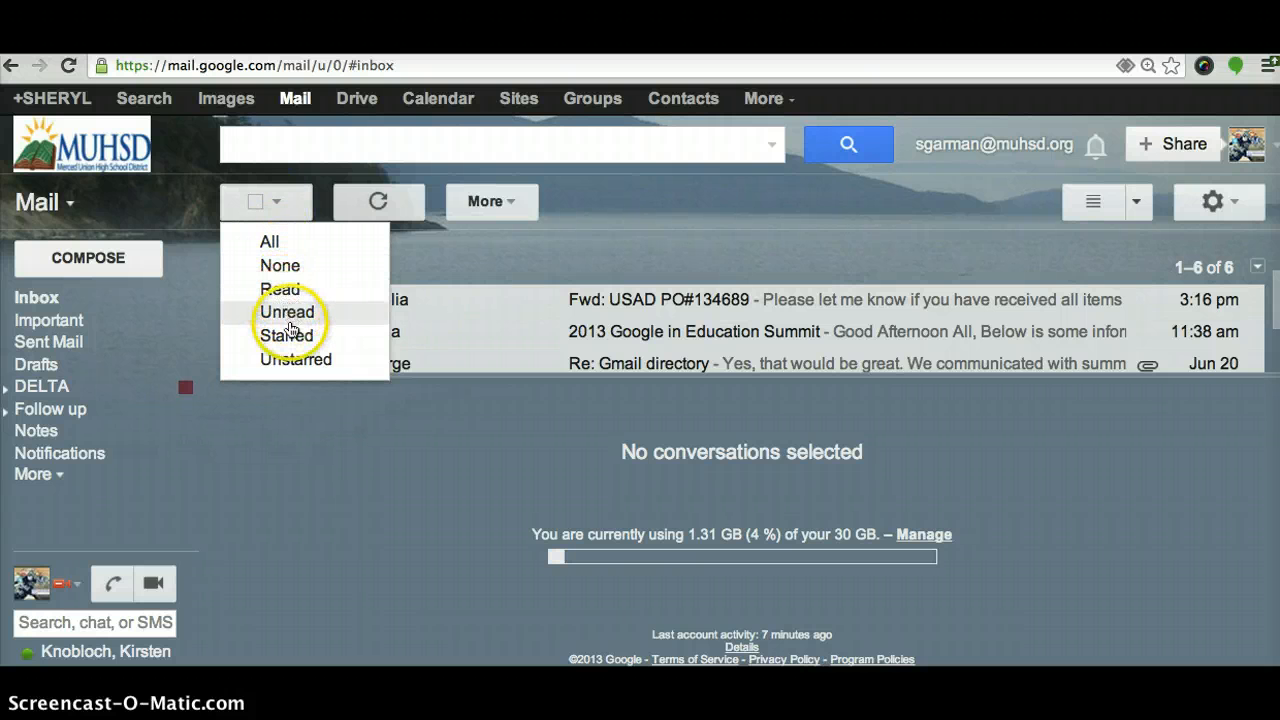
left_click(498, 205)
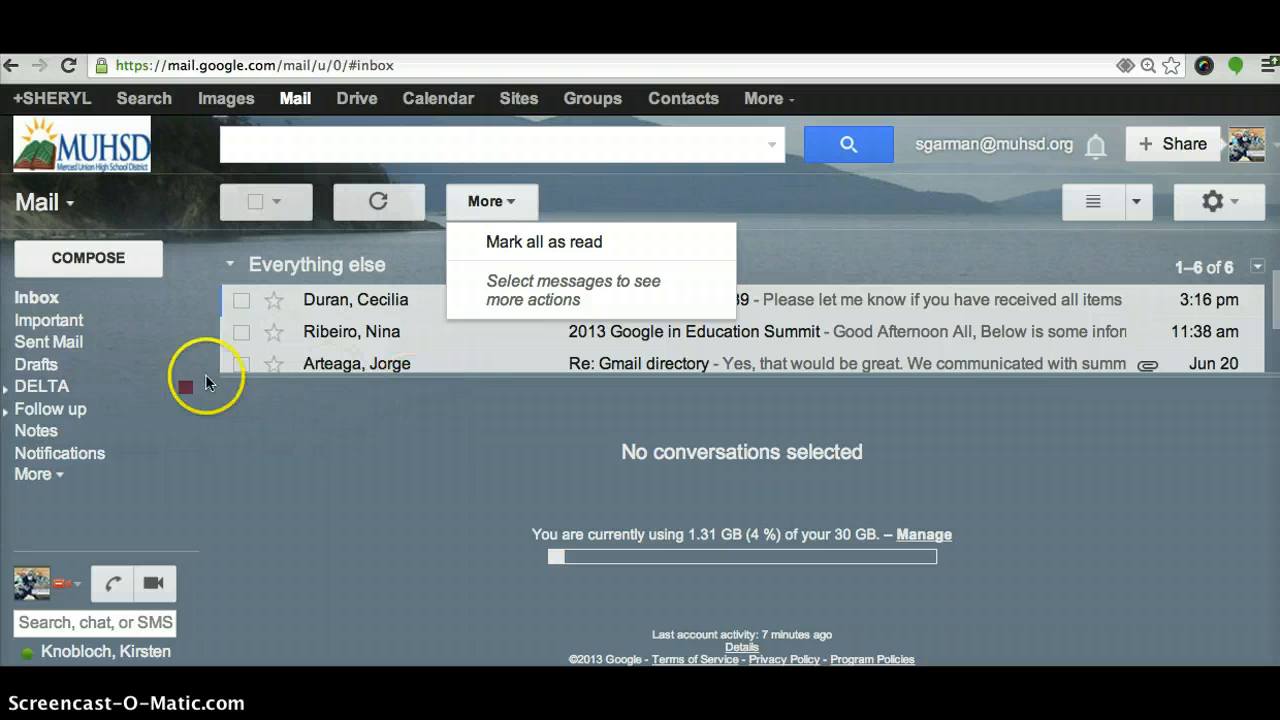
left_click(7, 411)
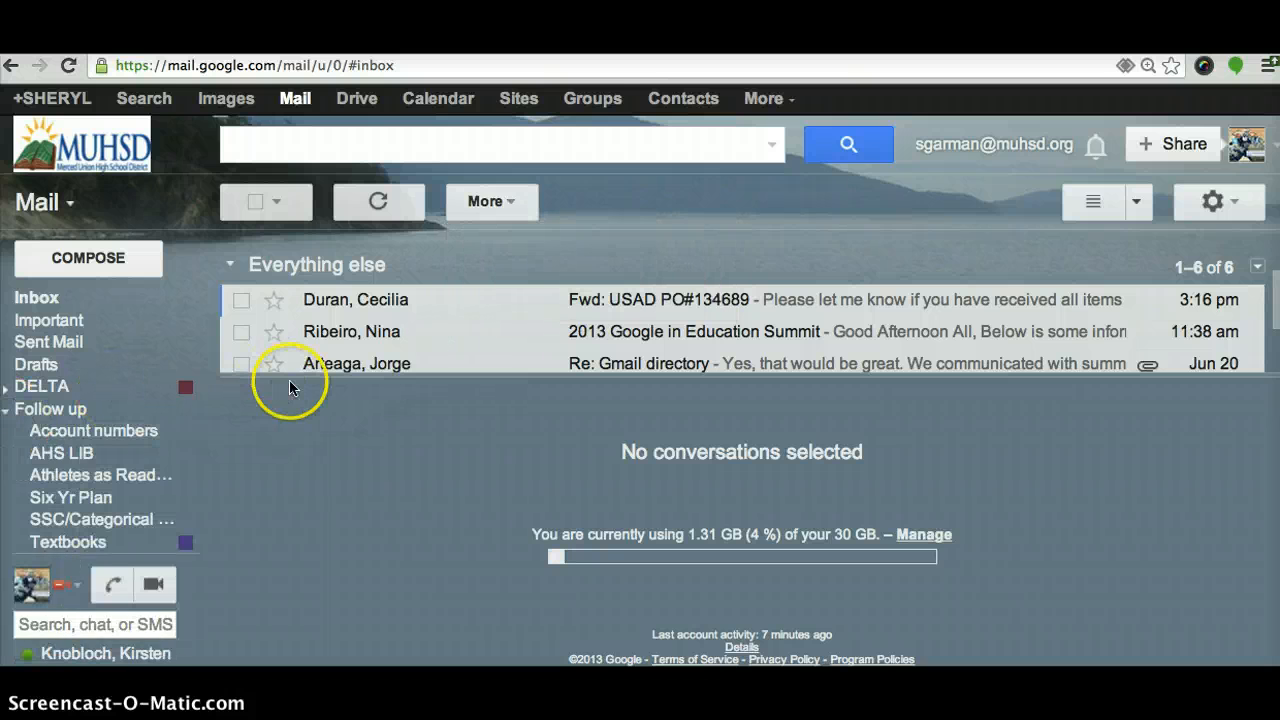
mouse_move(380, 337)
left_mouse_down()
mouse_move(214, 432)
mouse_move(130, 460)
mouse_move(275, 412)
mouse_move(398, 315)
mouse_move(386, 327)
left_mouse_up()
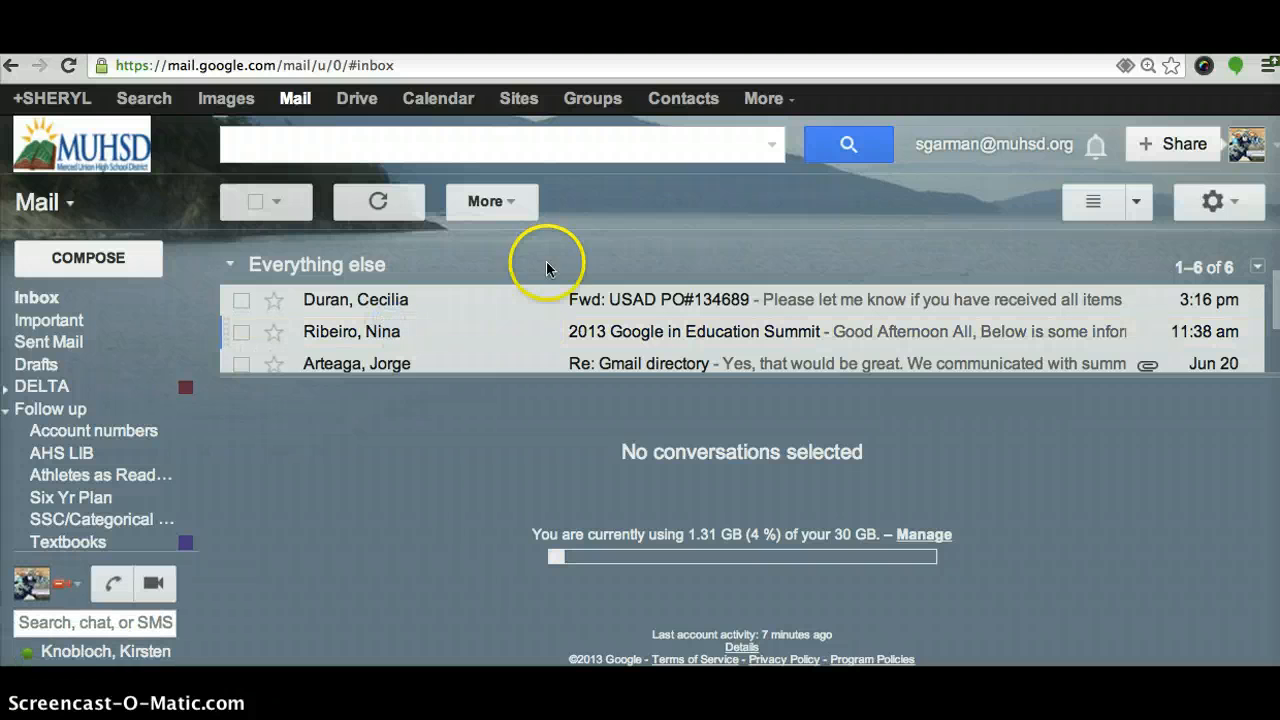
Open Settings from the gear menu and scroll through the General tab options
left_click(1228, 209)
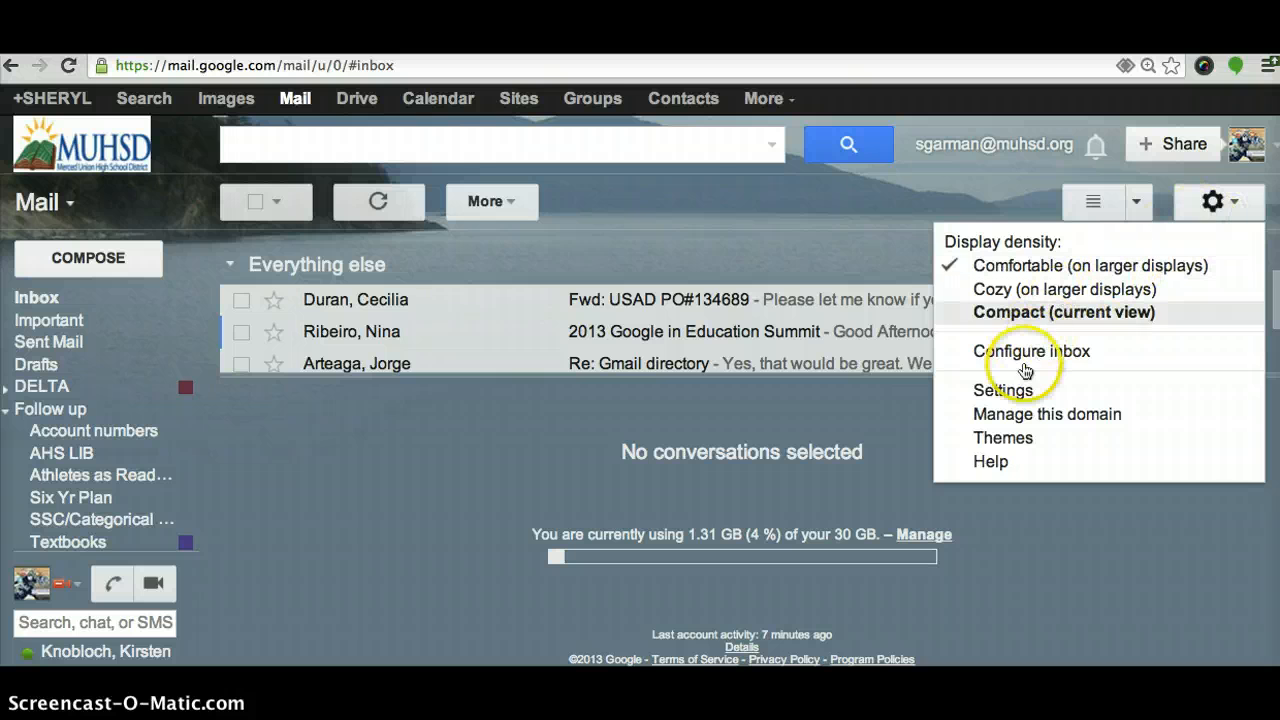
left_click(1008, 390)
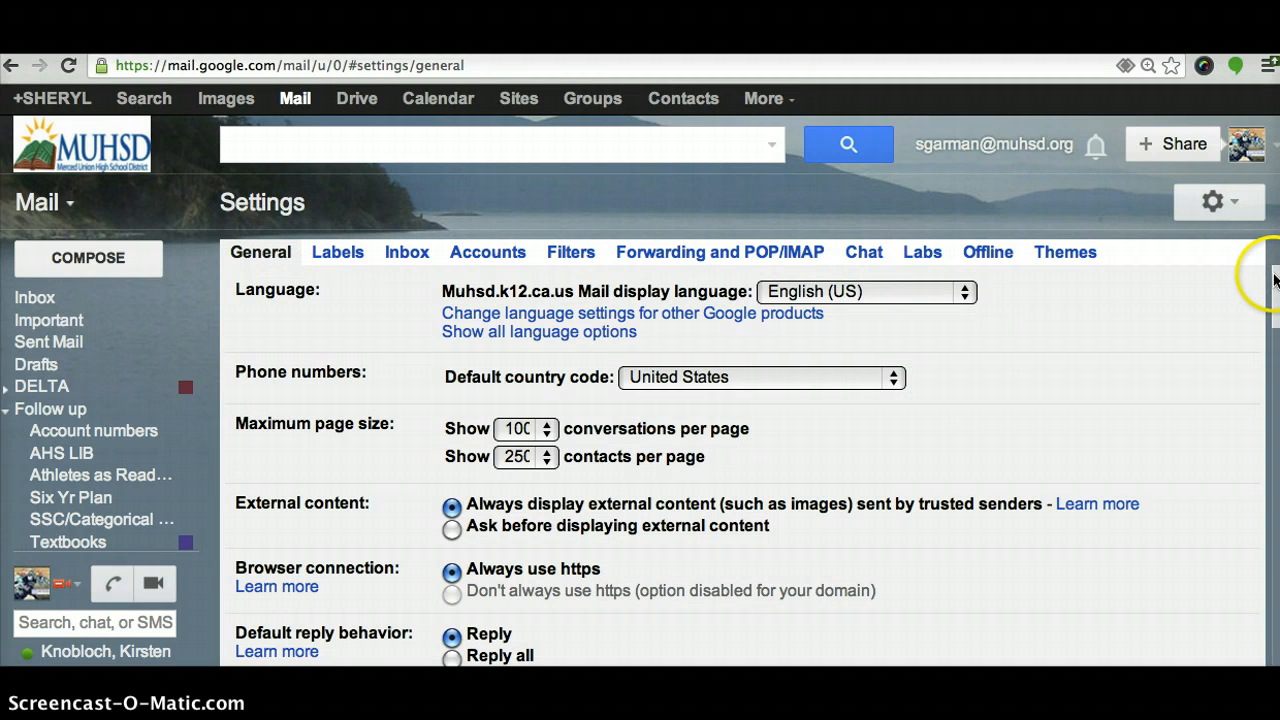
scroll(1275, 280, "down", 3)
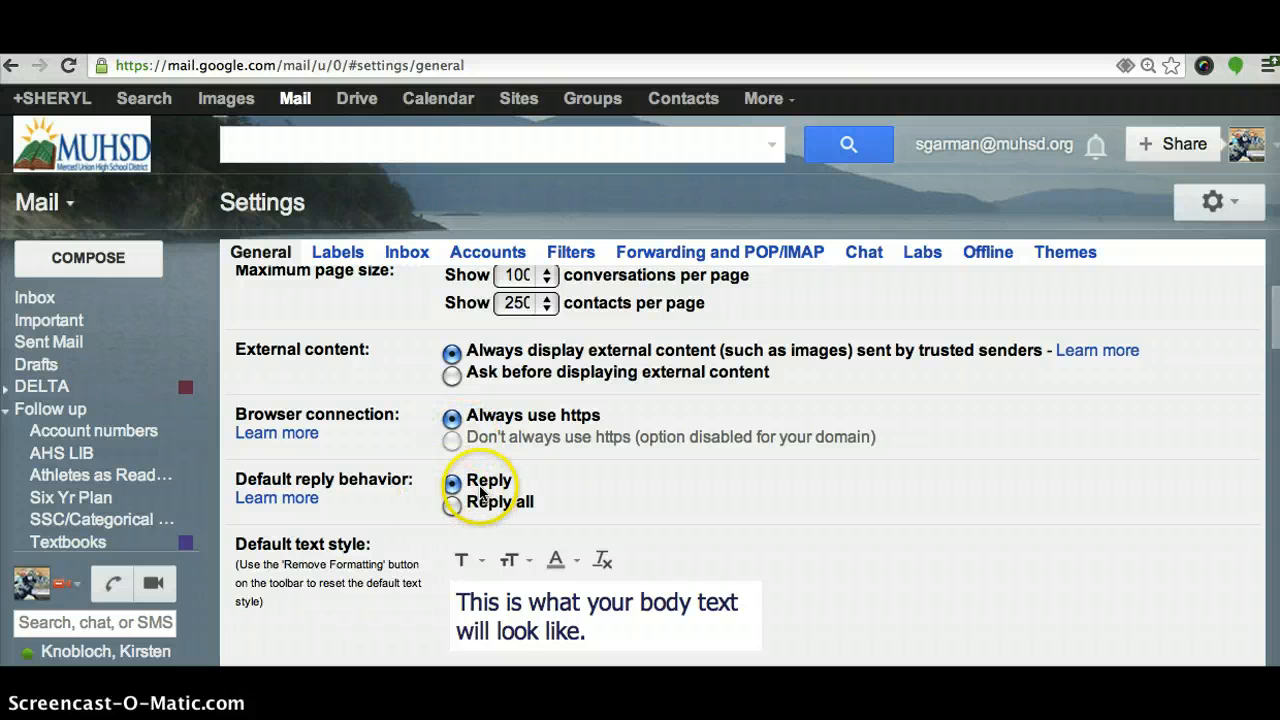
left_click_drag(1275, 314, 1276, 358)
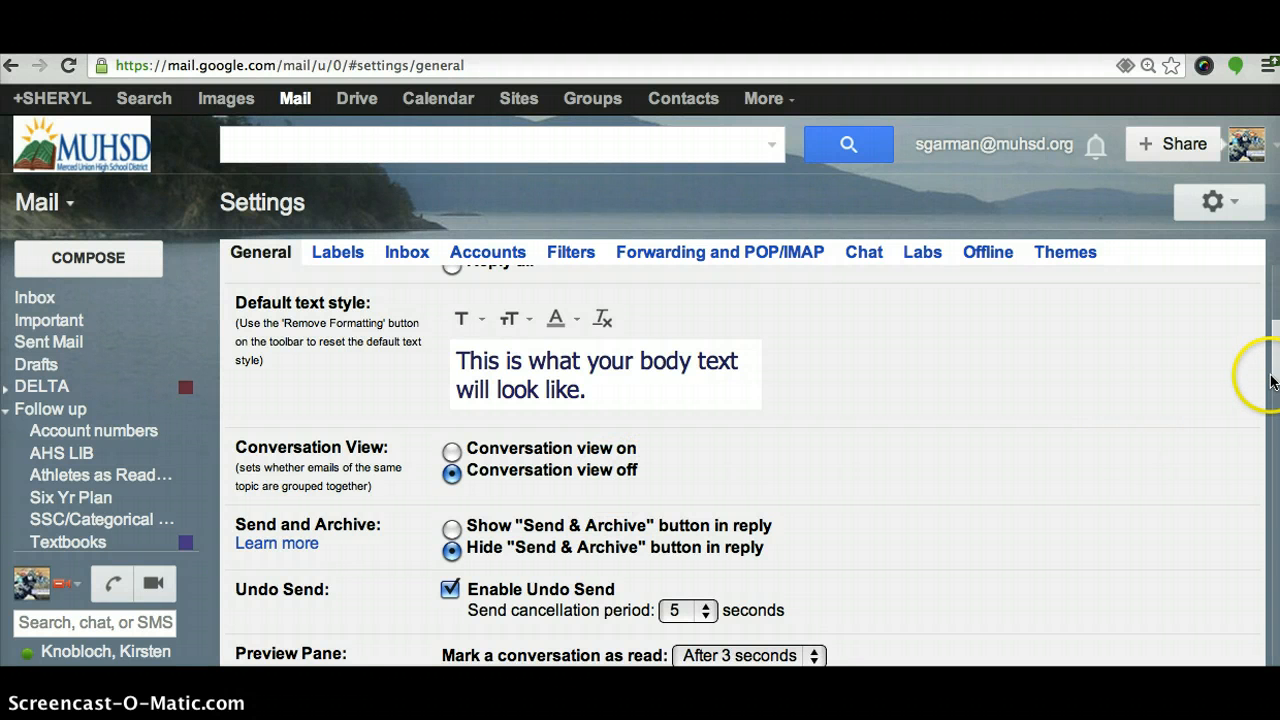
scroll(1274, 378, "down", 5)
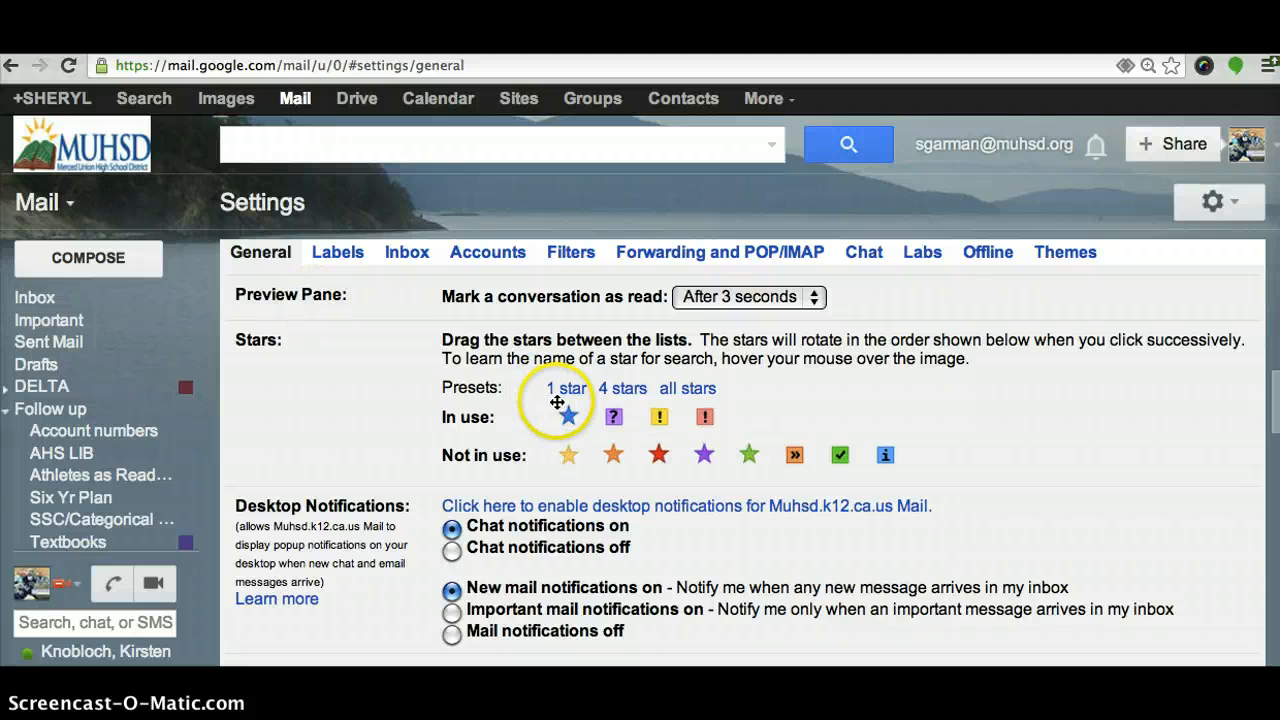
mouse_move(569, 416)
left_mouse_down()
mouse_move(575, 448)
mouse_move(569, 420)
left_mouse_up()
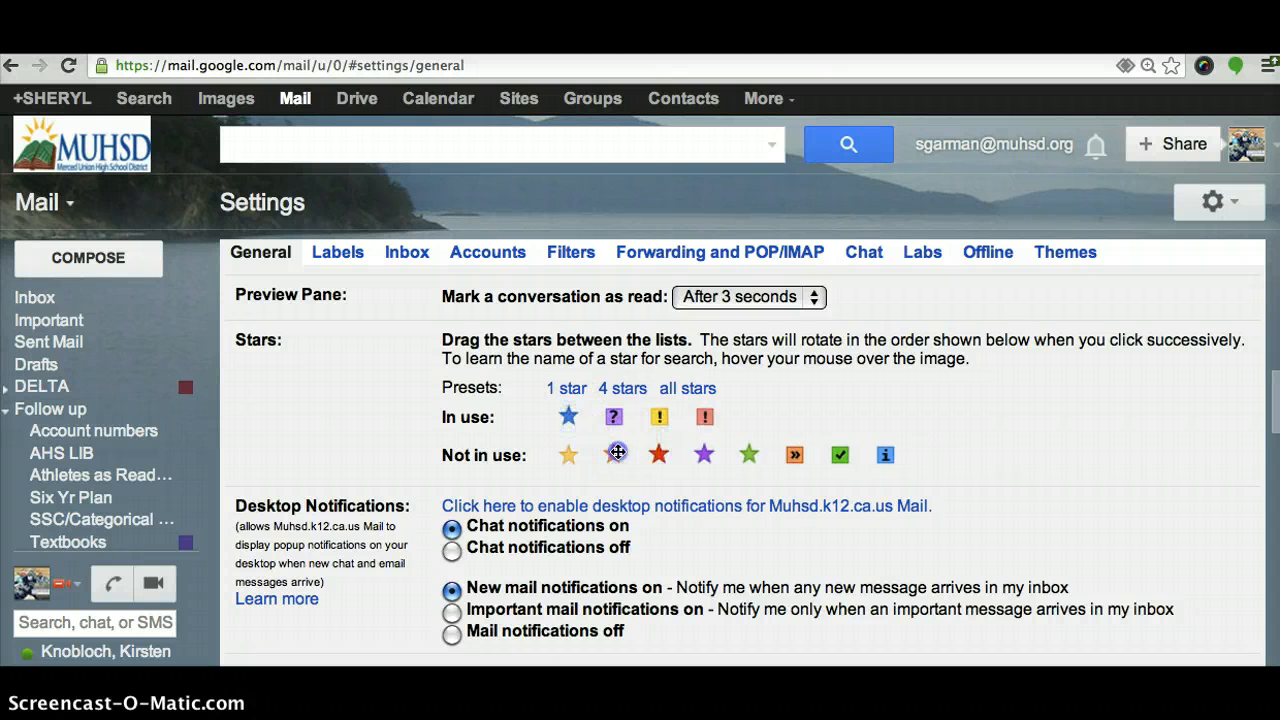
left_click_drag(609, 426, 609, 434)
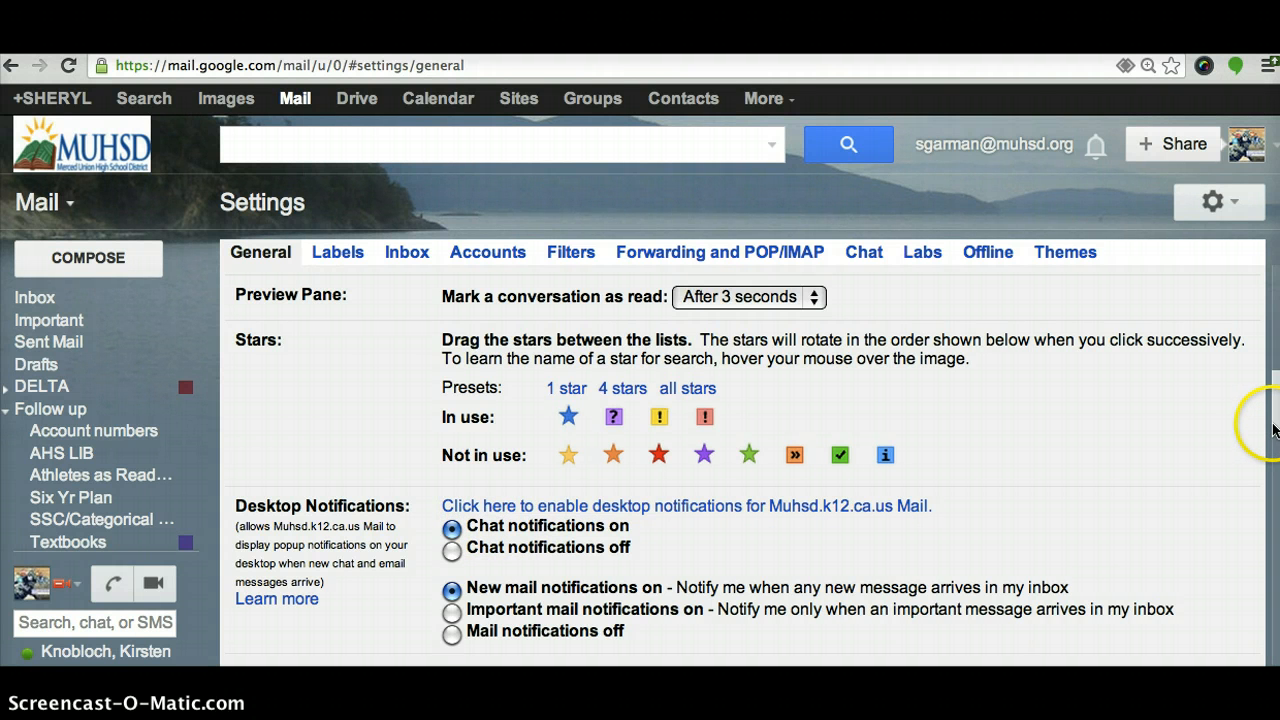
scroll(705, 338, "down", 5)
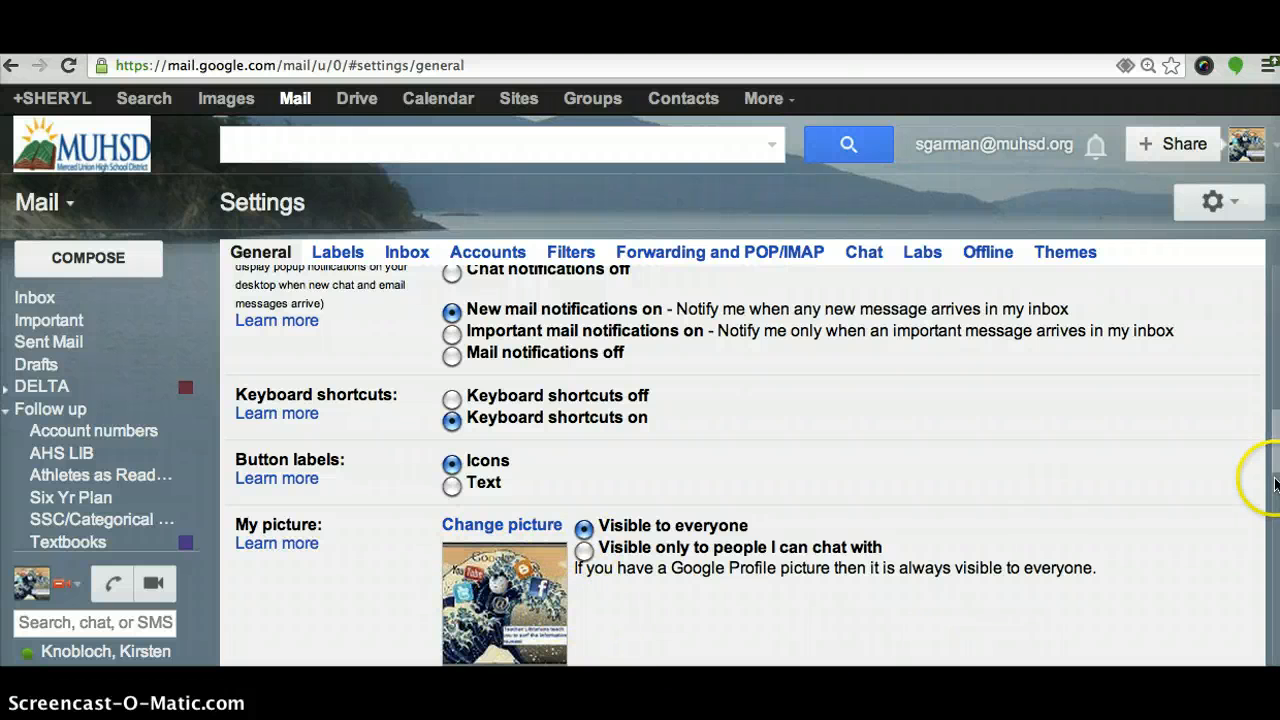
Scroll past the Signature and Vacation responder settings to the bottom of the page
scroll(1272, 468, "down", 1)
scroll(1272, 468, "down", 3)
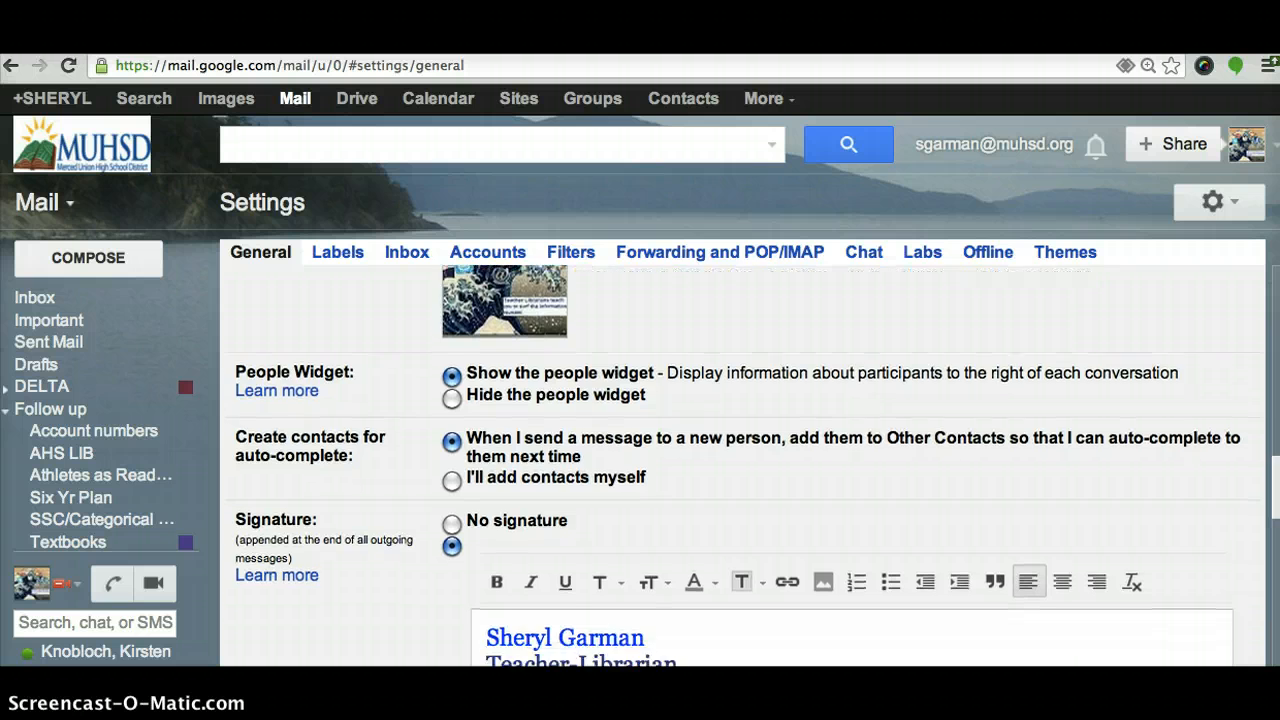
scroll(1183, 457, "down", 2)
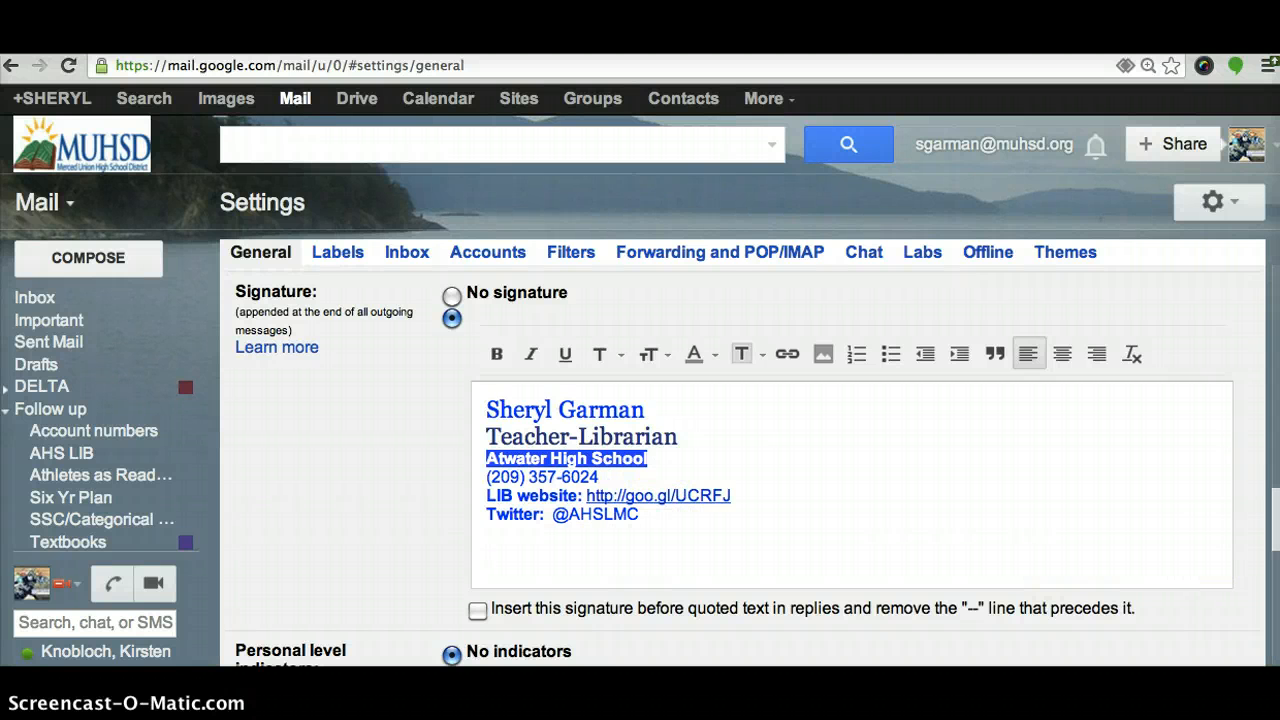
scroll(1276, 528, "down", 5)
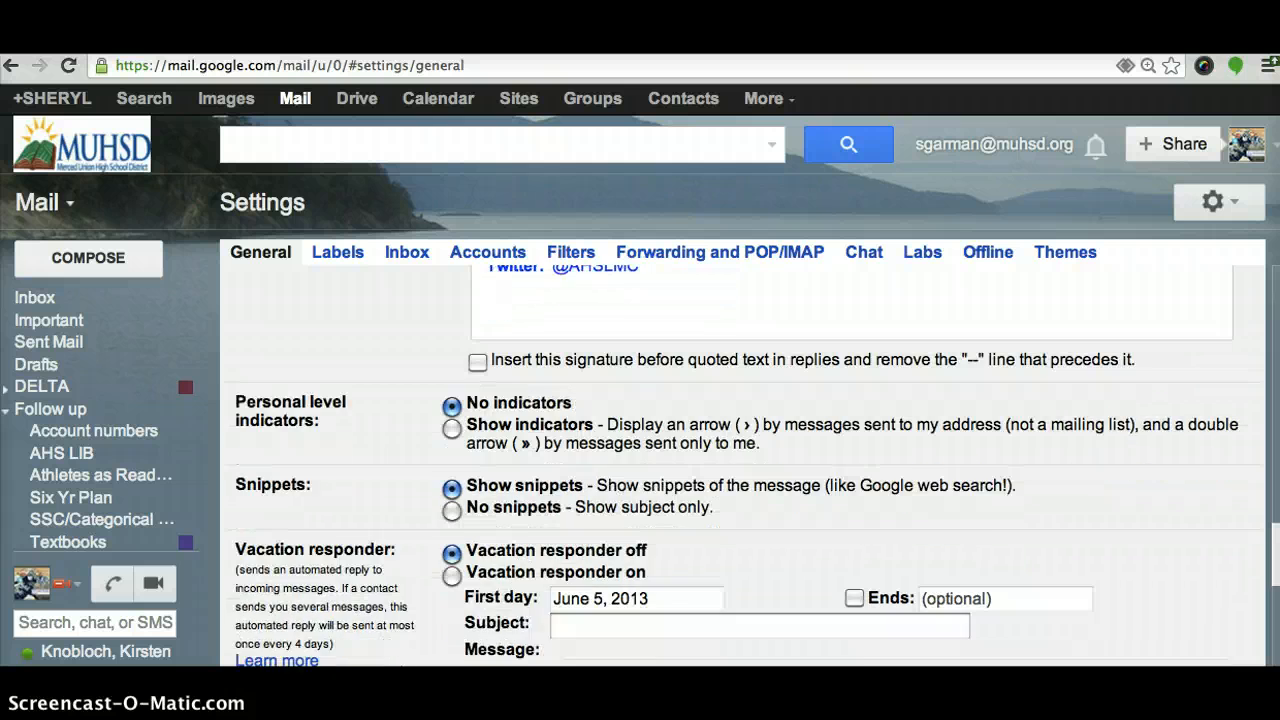
scroll(740, 460, "down", 2)
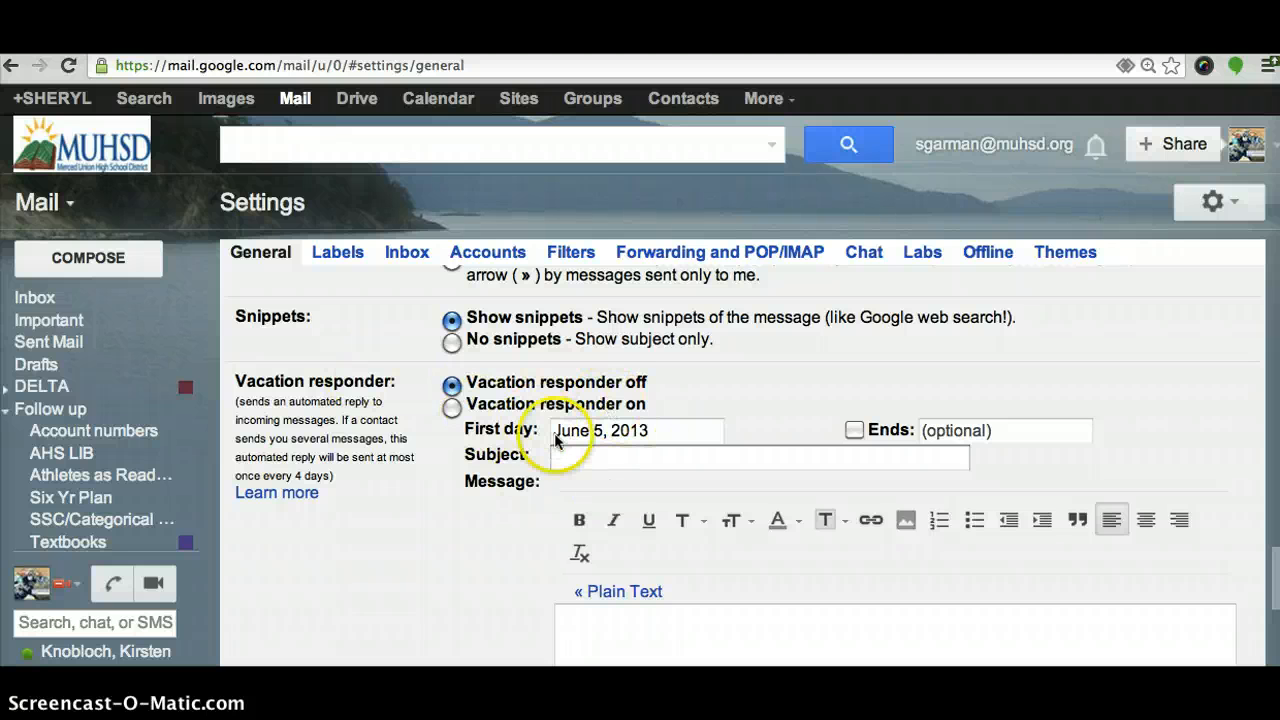
scroll(740, 450, "down", 8)
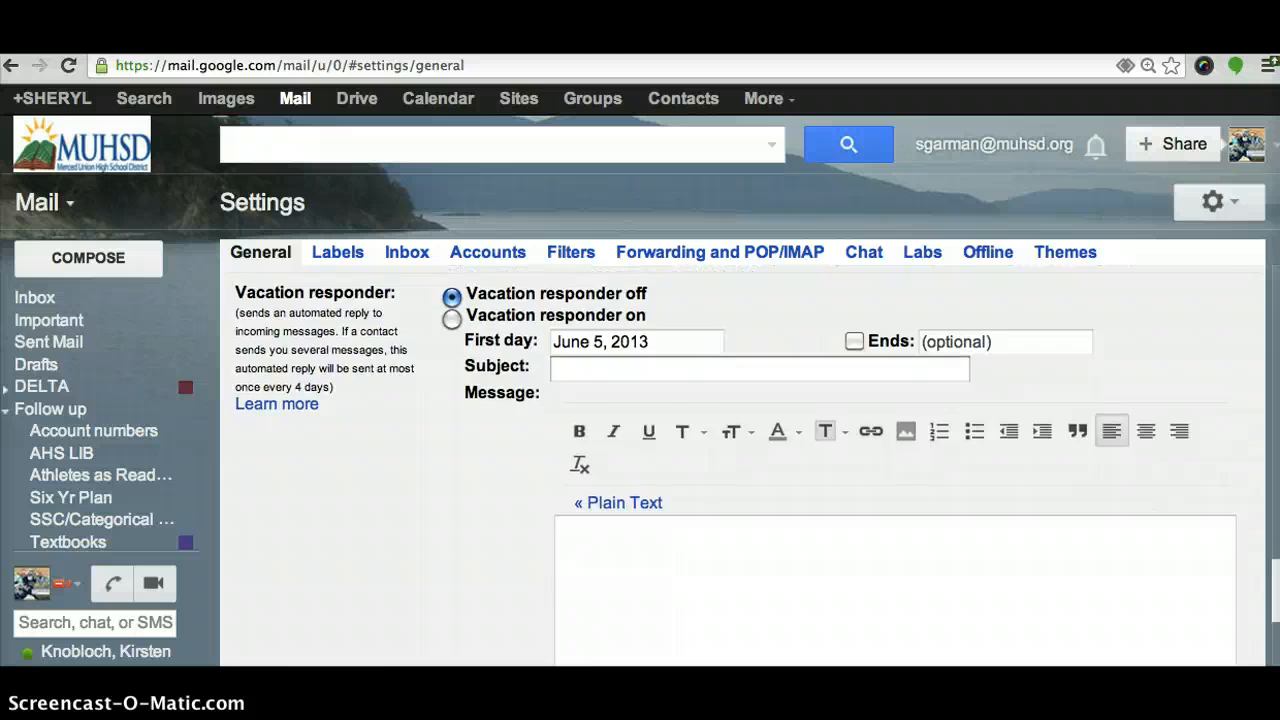
scroll(1250, 613, "down", 3)
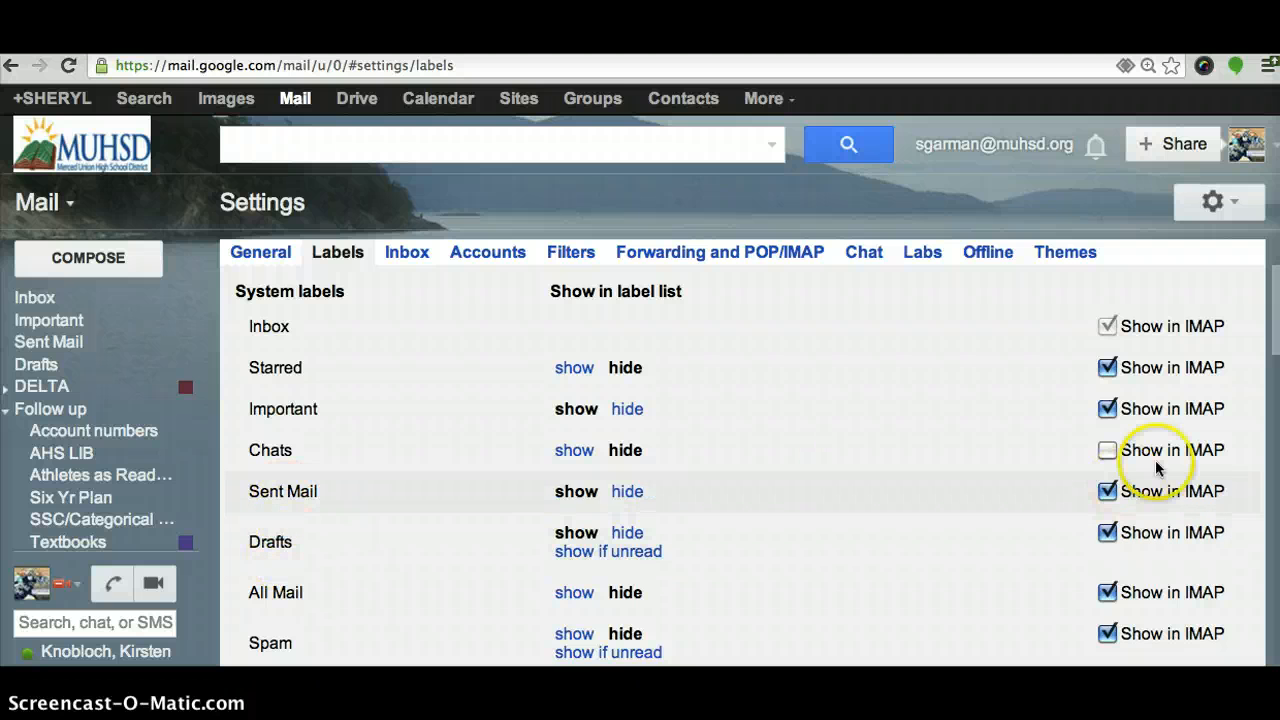
scroll(740, 450, "down", 10)
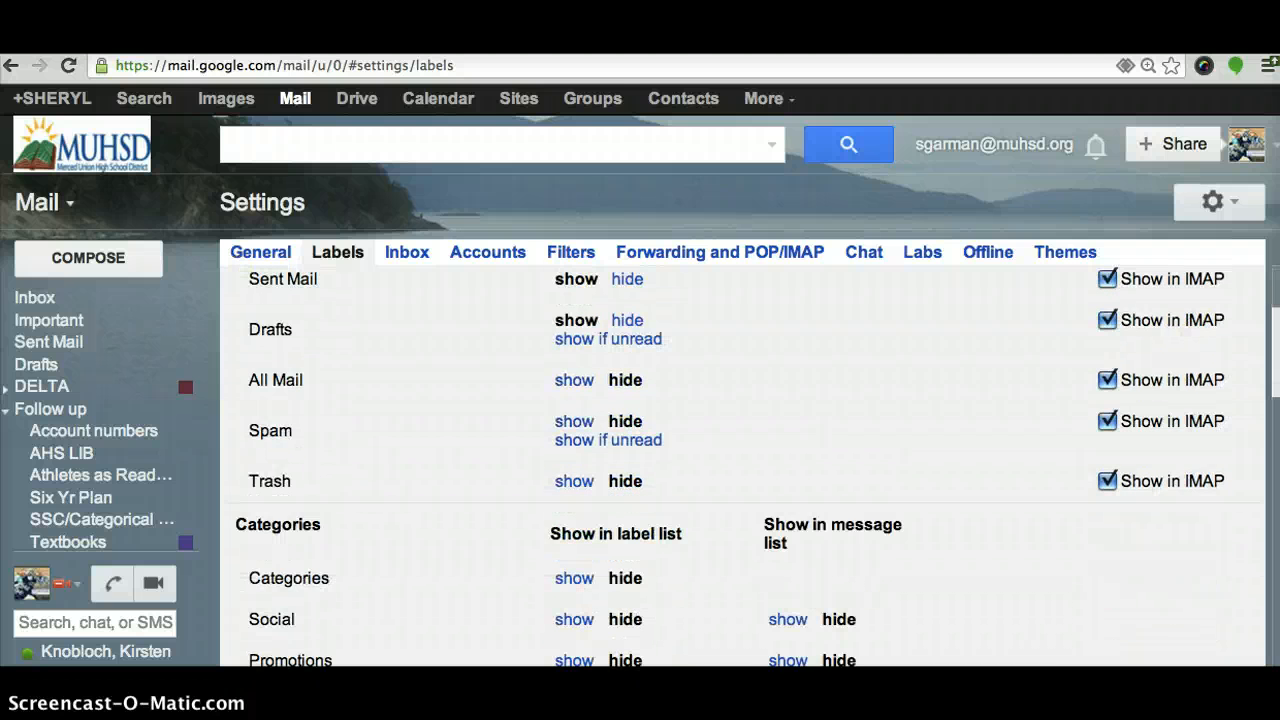
scroll(740, 450, "down", 8)
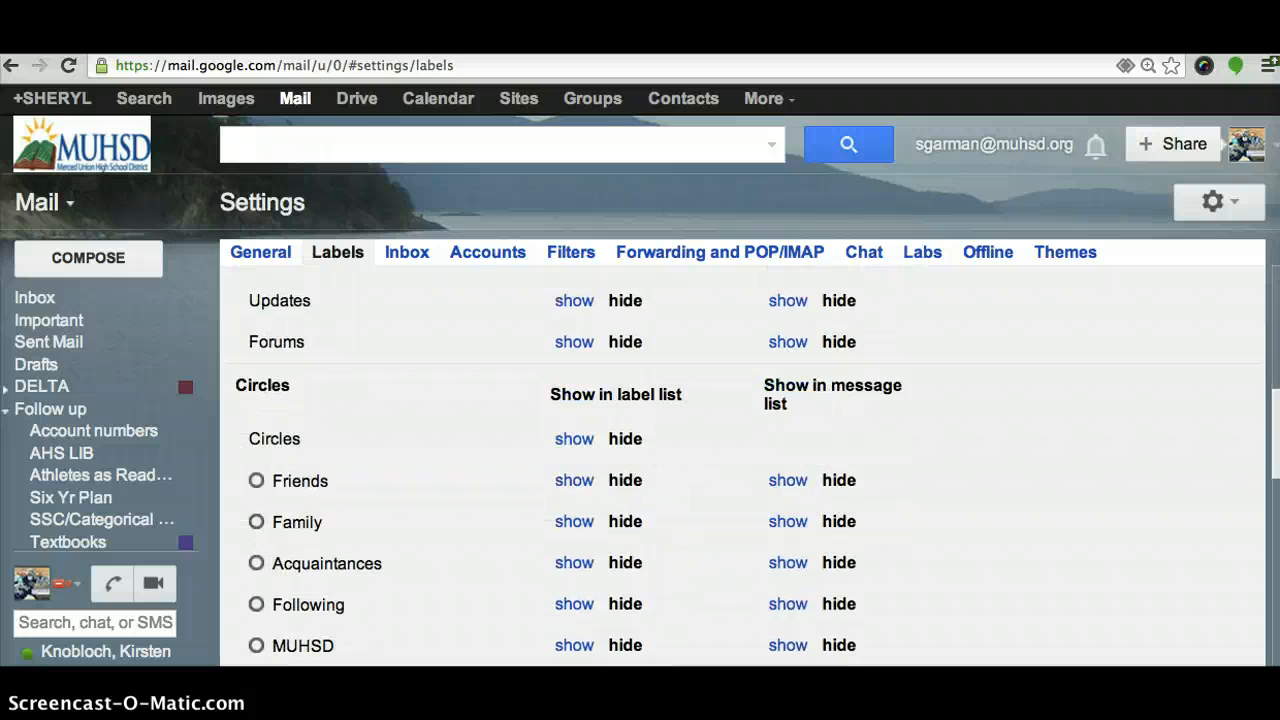
scroll(740, 450, "down", 8)
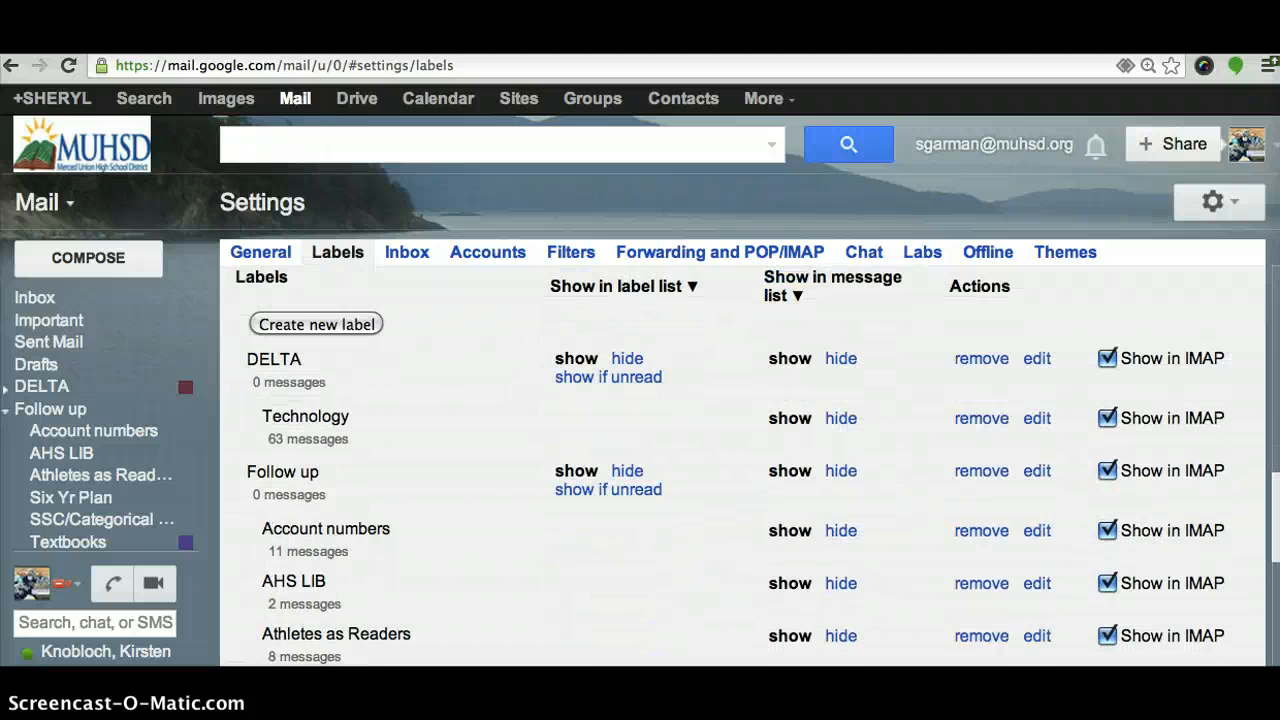
scroll(683, 493, "down", 3)
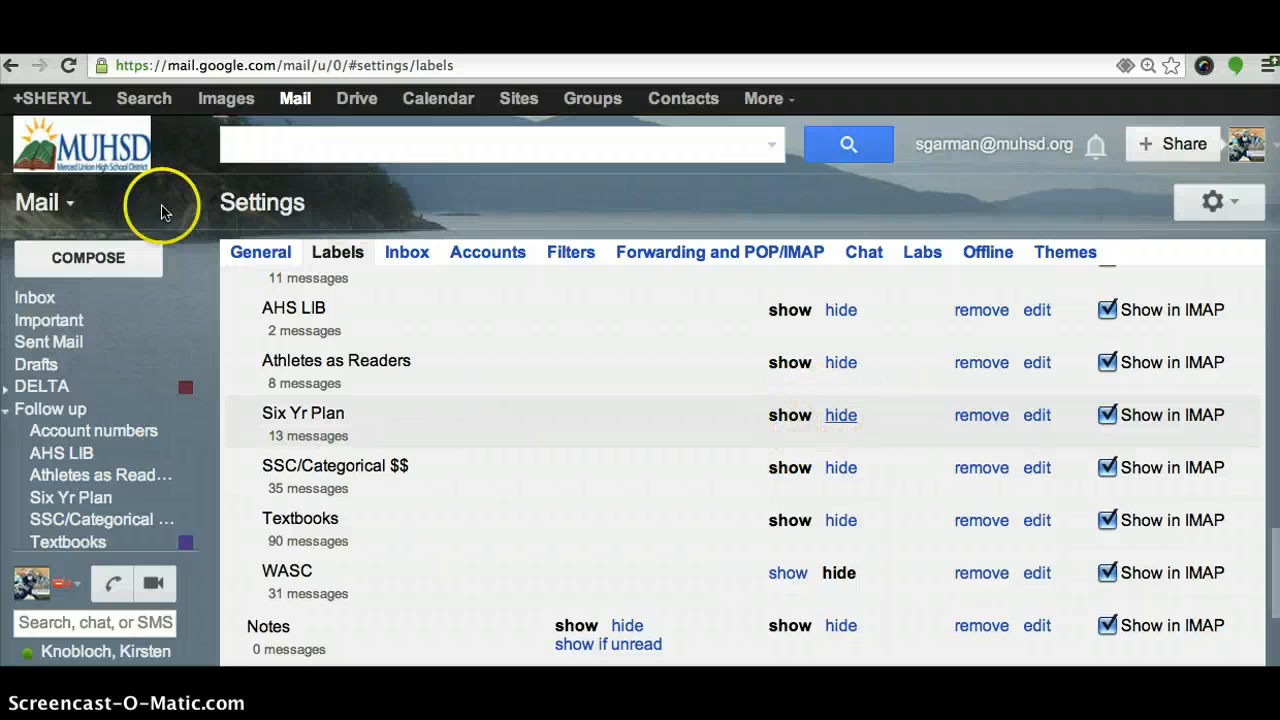
mouse_move(65, 352)
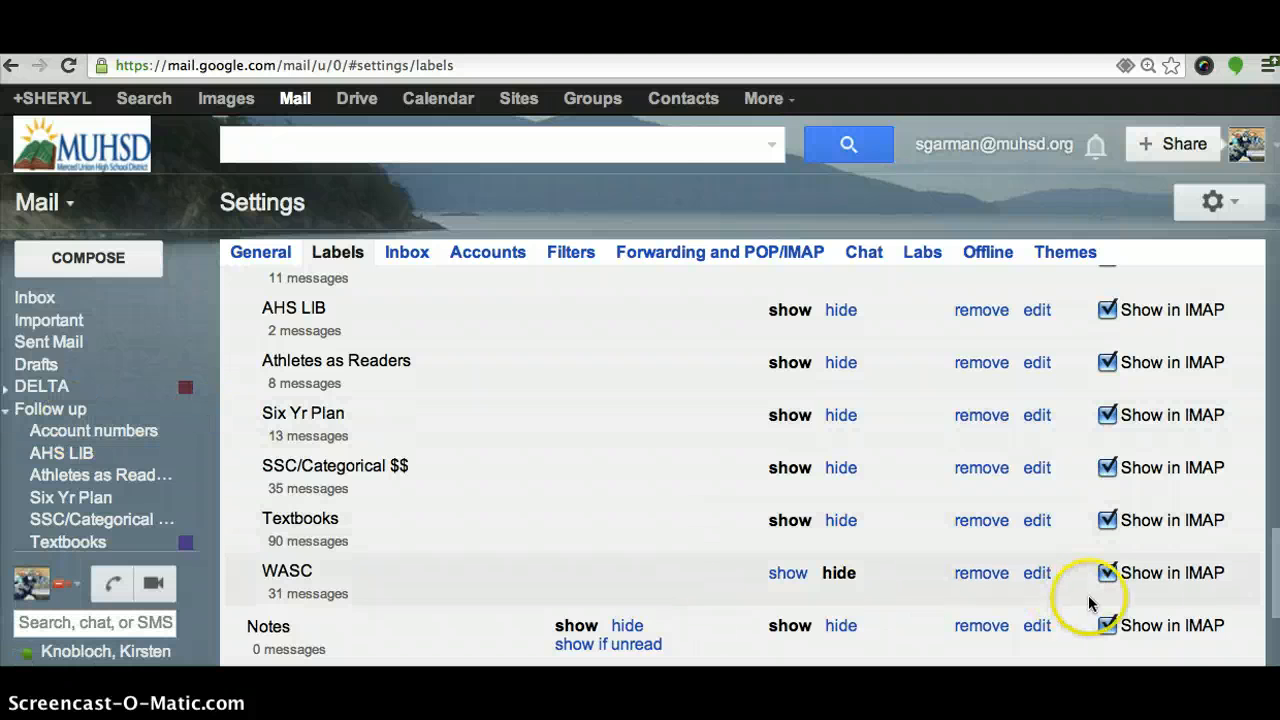
left_click_drag(1276, 545, 1268, 262)
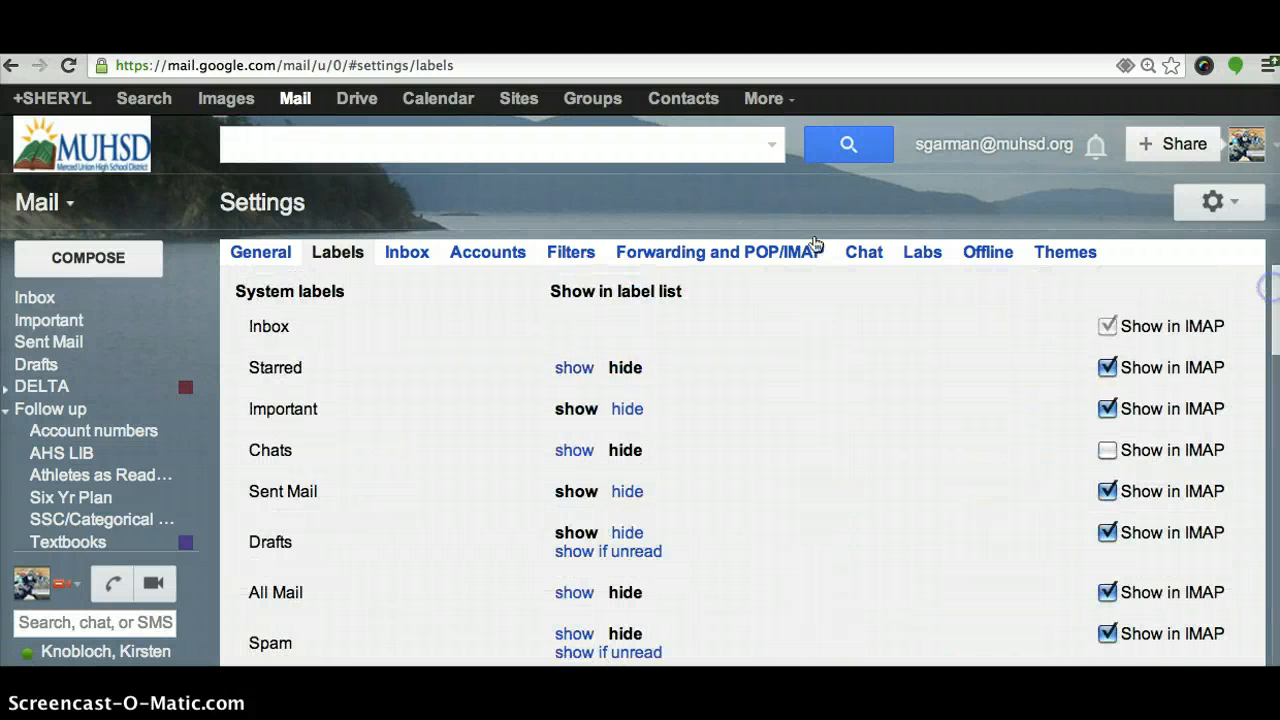
Open Inbox settings and review the Inbox type choices, keeping Unread first
left_click(407, 256)
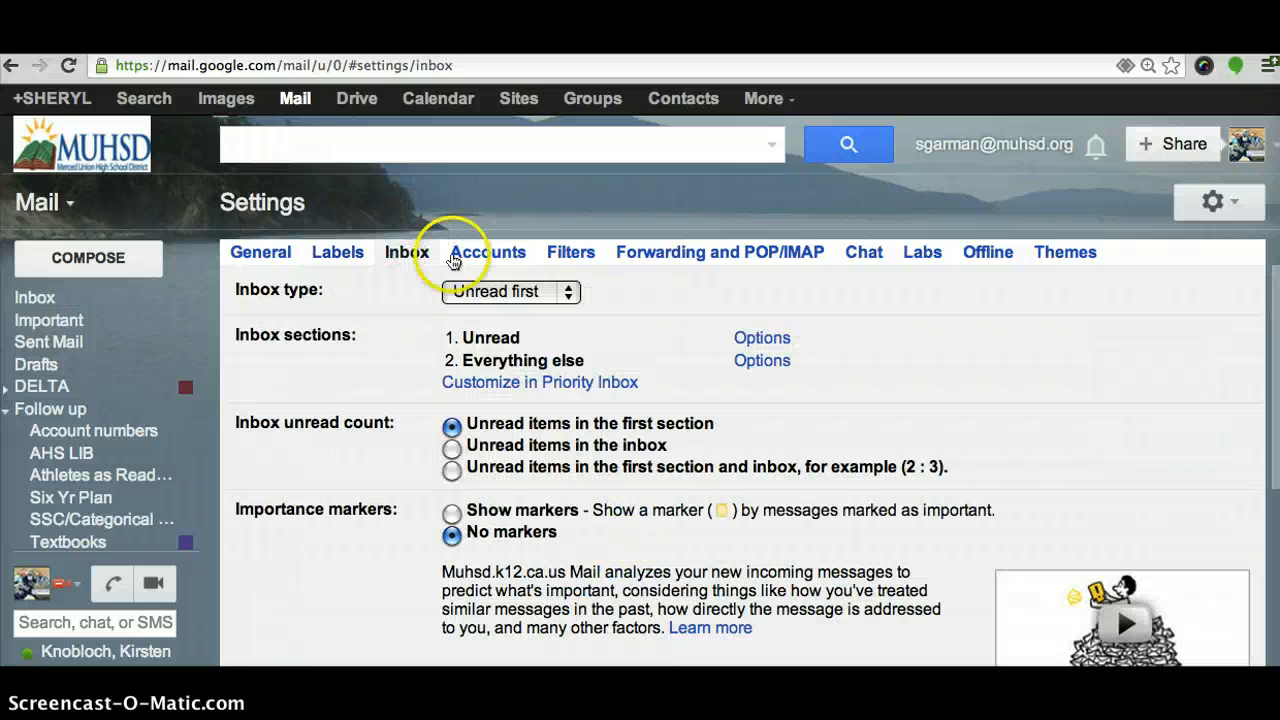
left_click(572, 296)
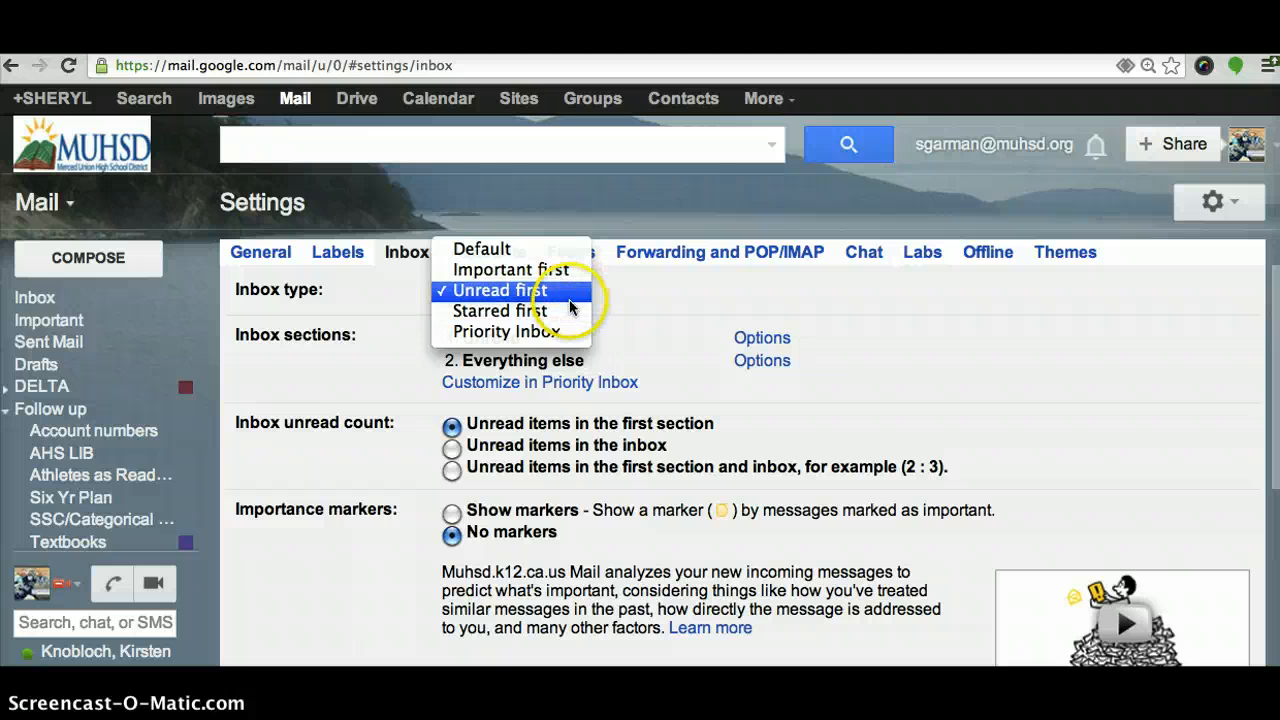
left_click(666, 321)
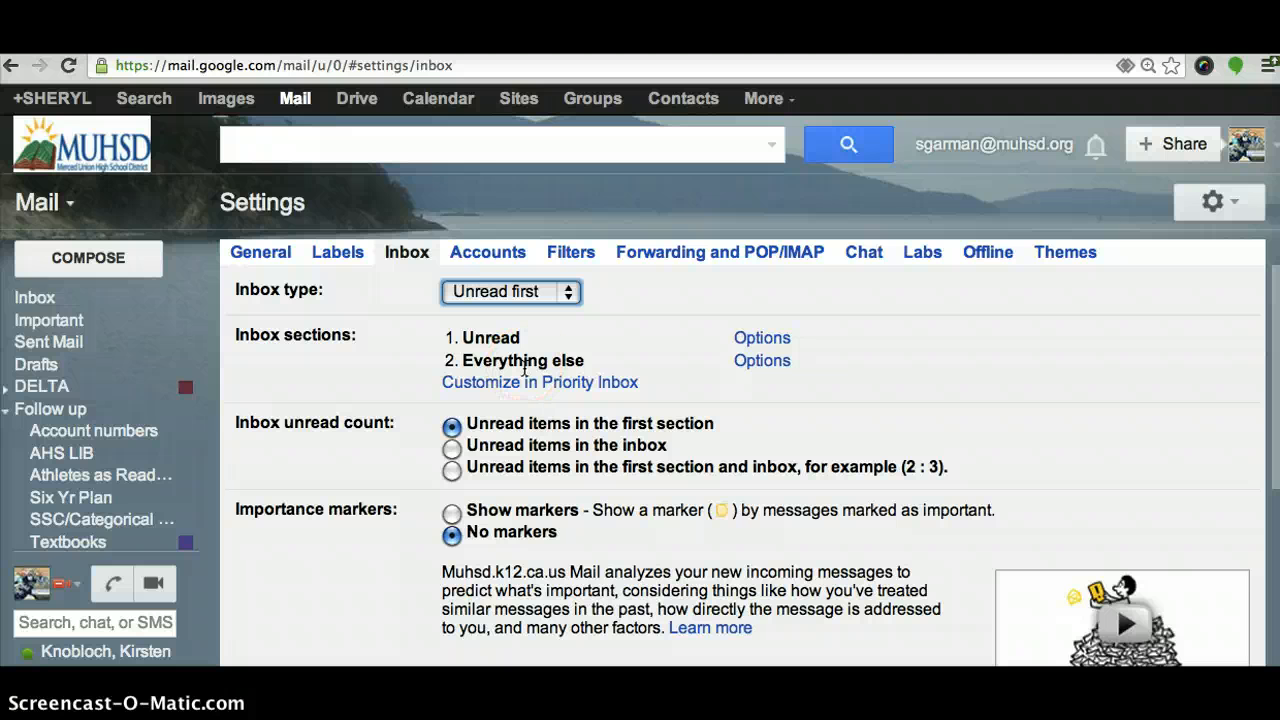
Switch to the Accounts tab showing send-as addresses and 1.31 GB of 30 GB used
left_click(503, 257)
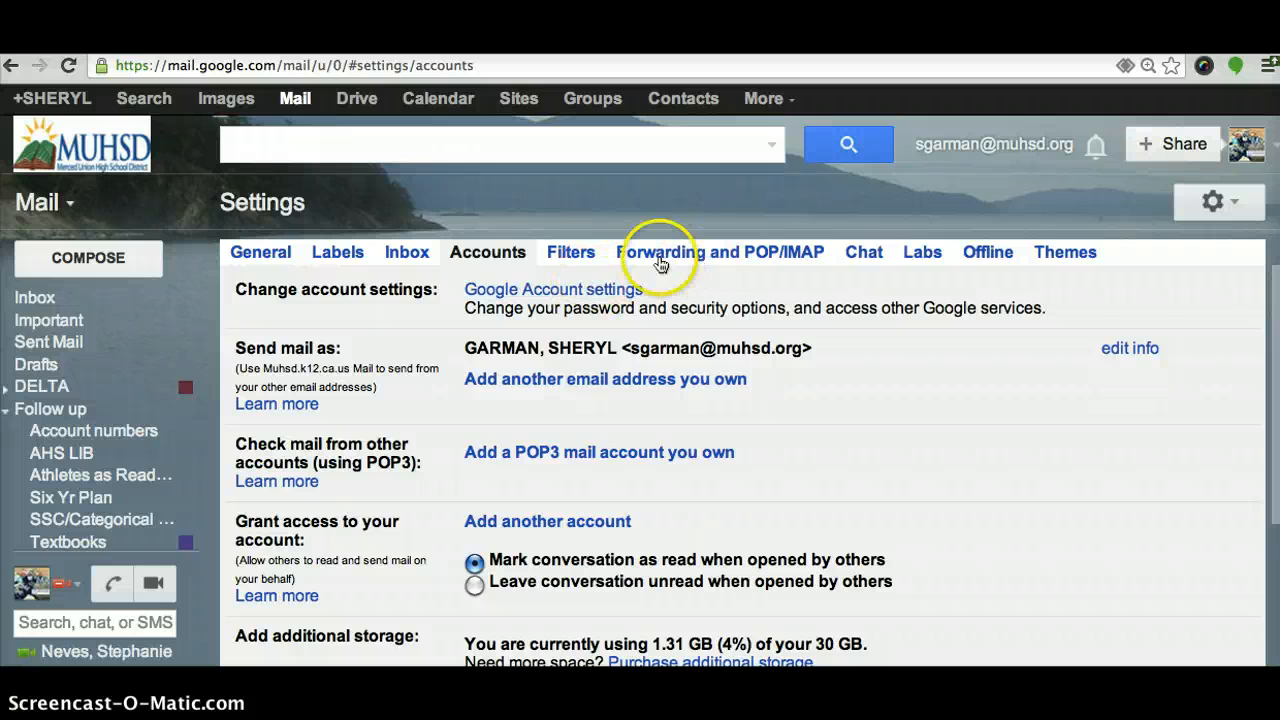
Review the first filter on the Filters tab, then move to Forwarding and POP/IMAP
left_click(572, 254)
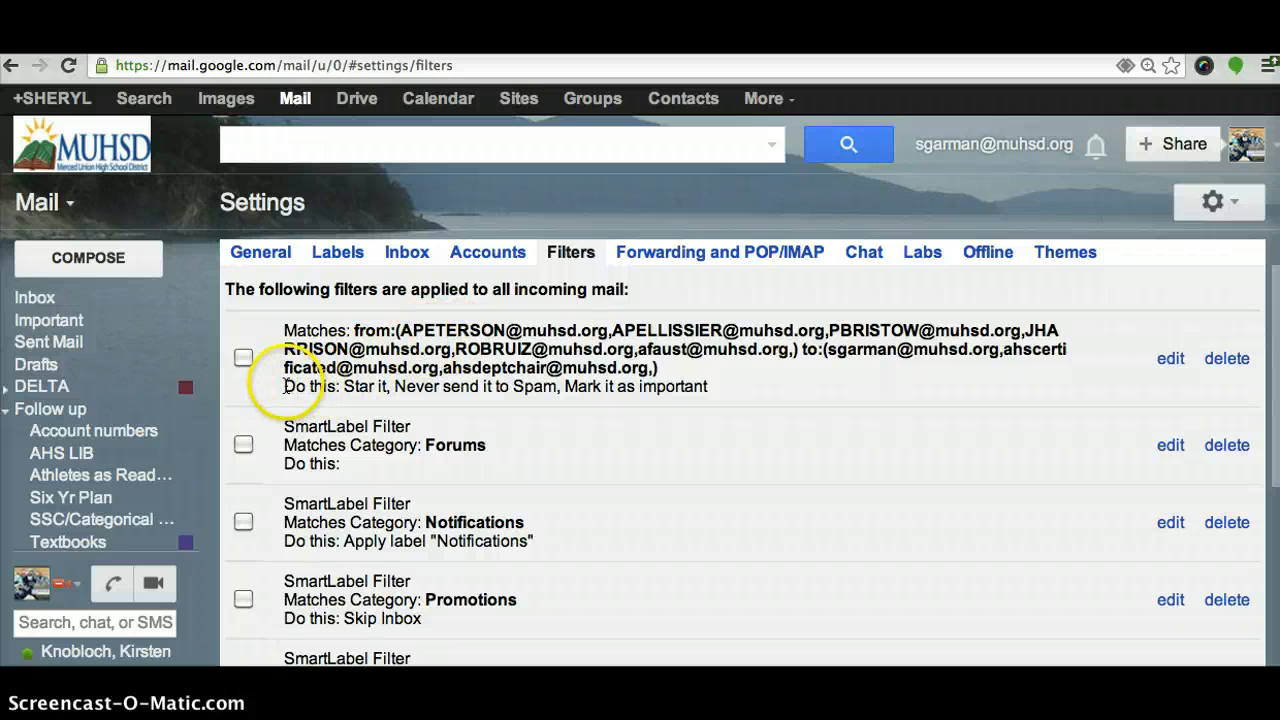
left_click_drag(280, 388, 734, 393)
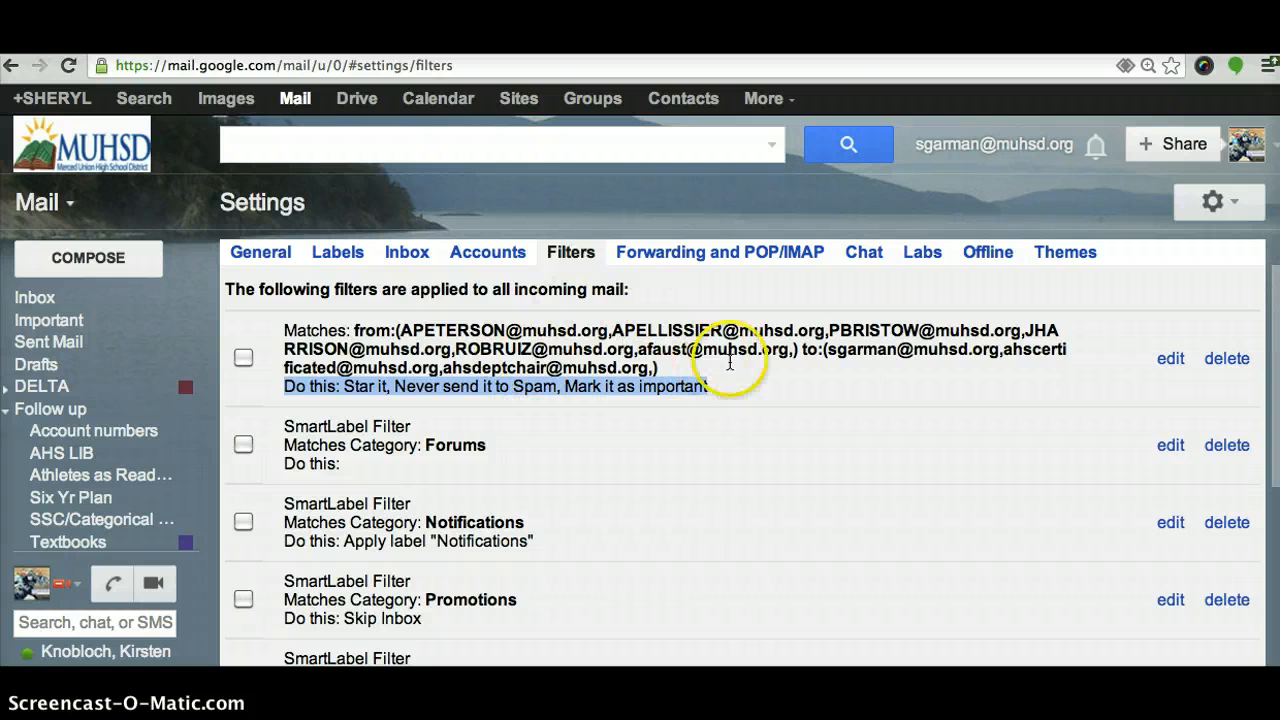
left_click(777, 380)
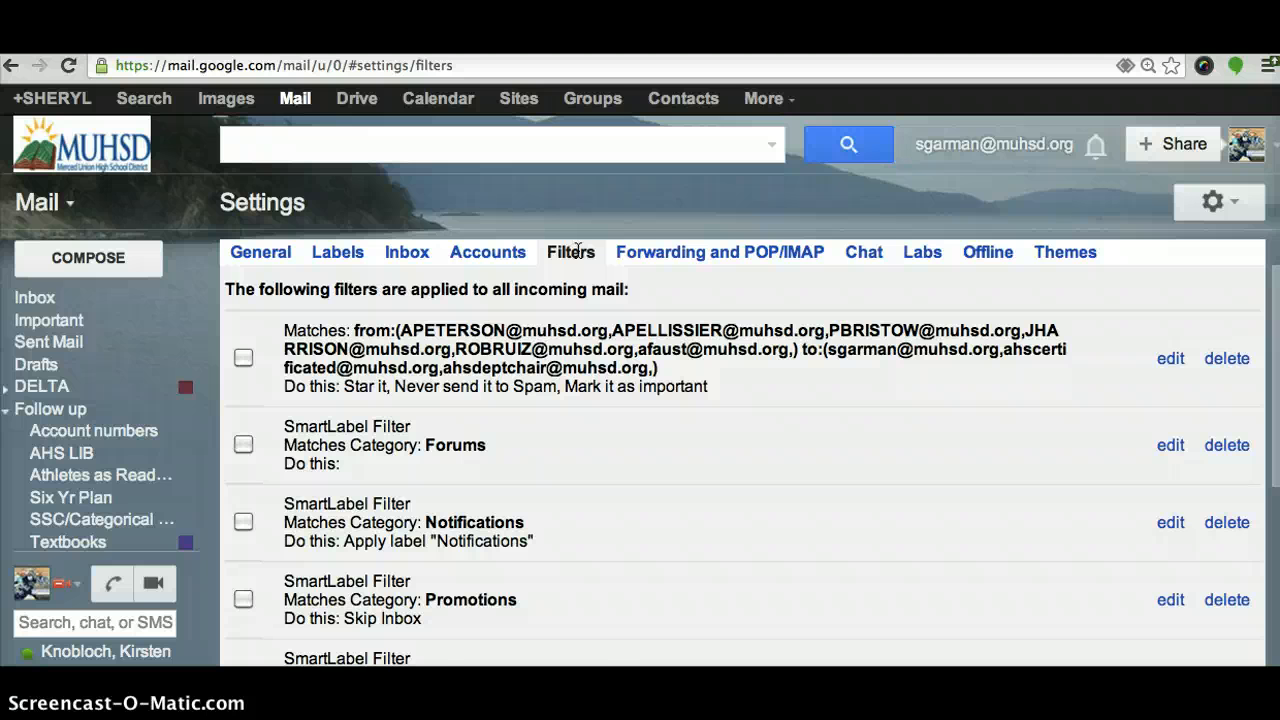
left_click(688, 252)
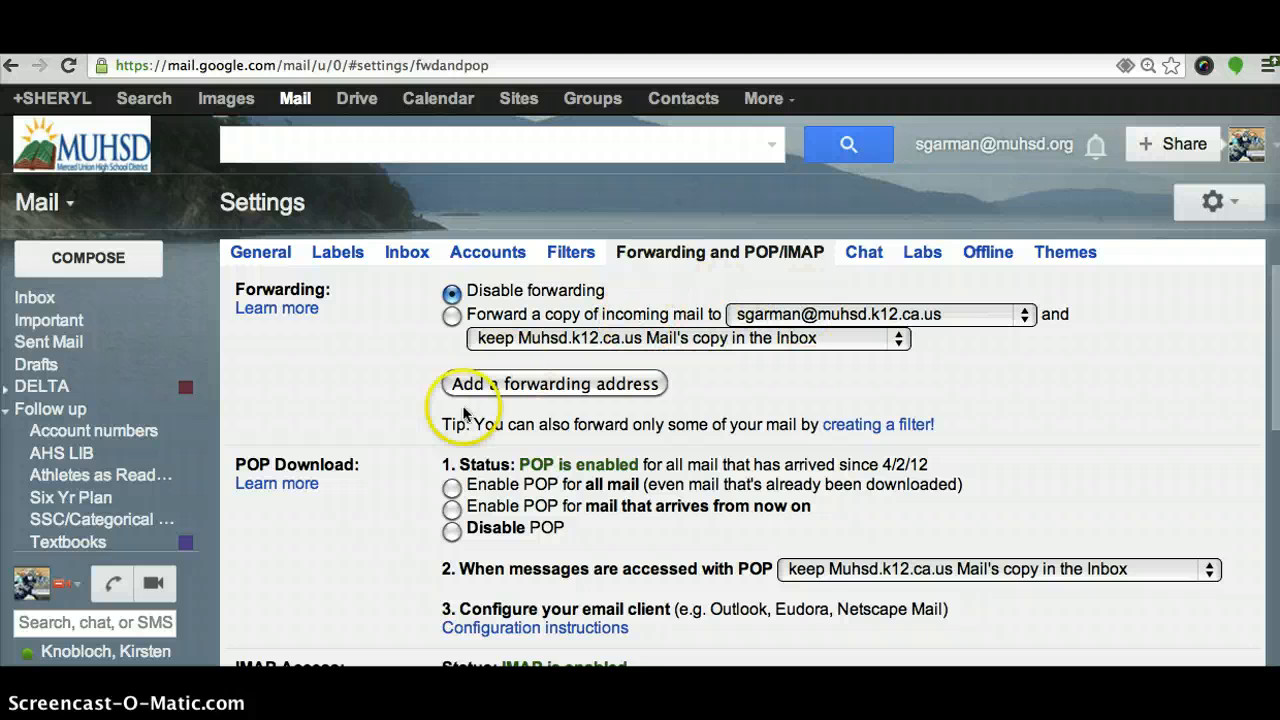
Switch to the Chat tab, showing Chat on with outbound voice calling enabled
left_click(864, 256)
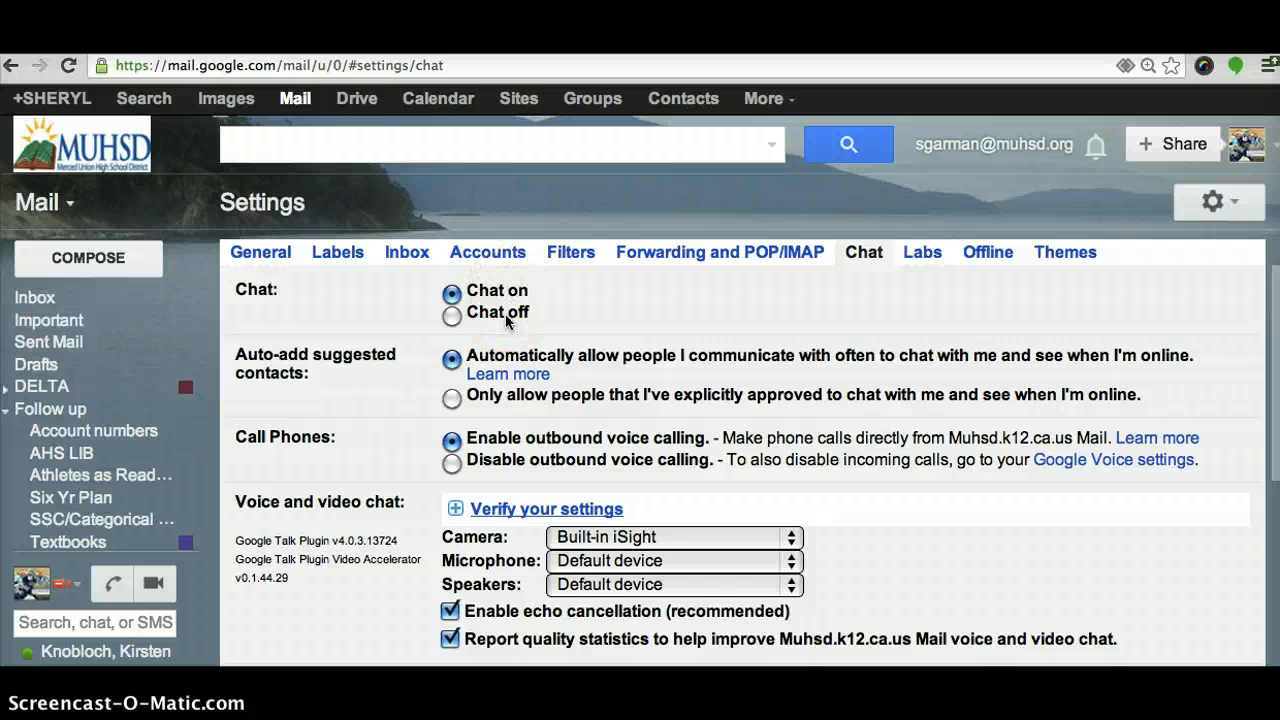
Open the Labs tab and scroll through enabled labs like Extra Emoji and Inserting images
left_click(924, 256)
left_click(1143, 300)
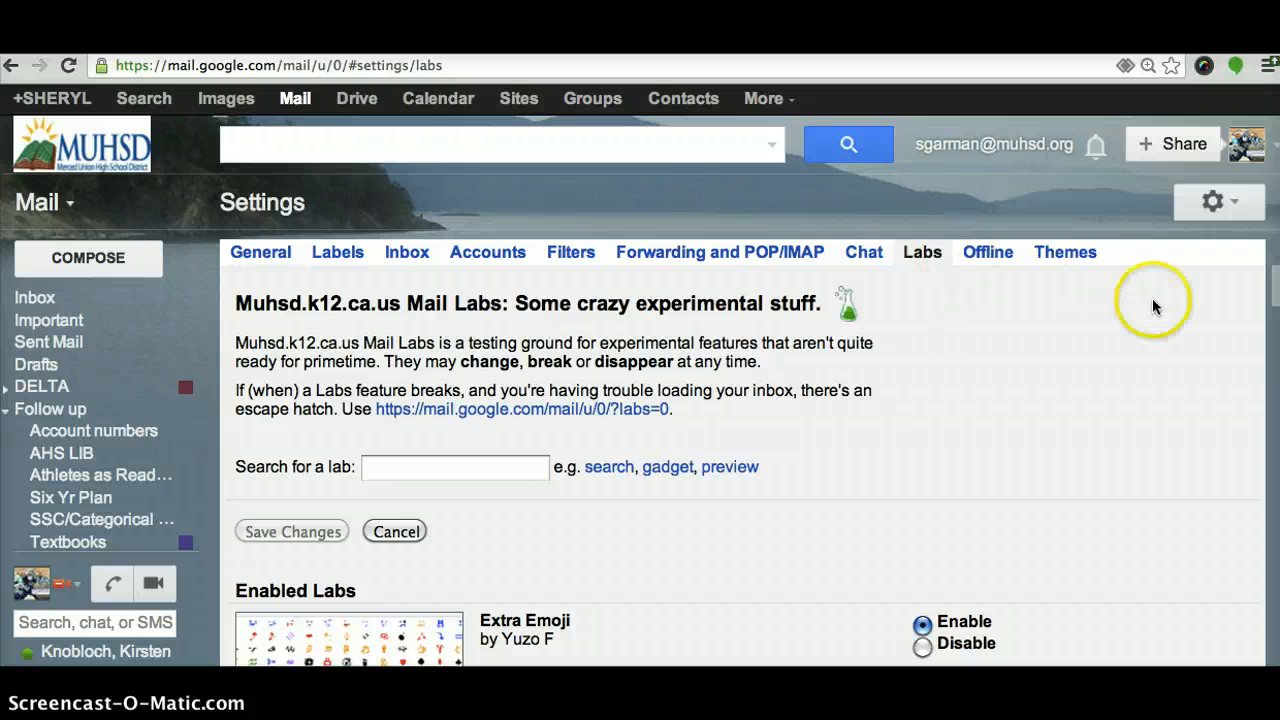
left_click(1275, 290)
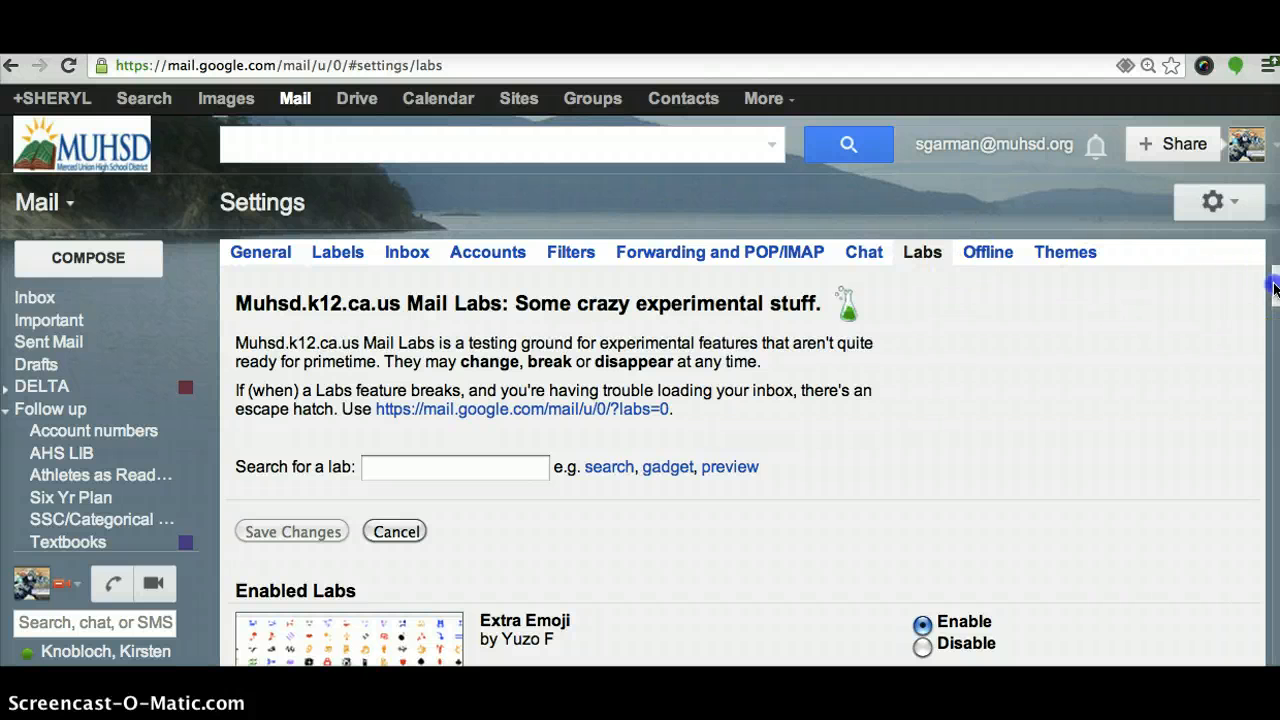
left_click_drag(1275, 295, 1275, 320)
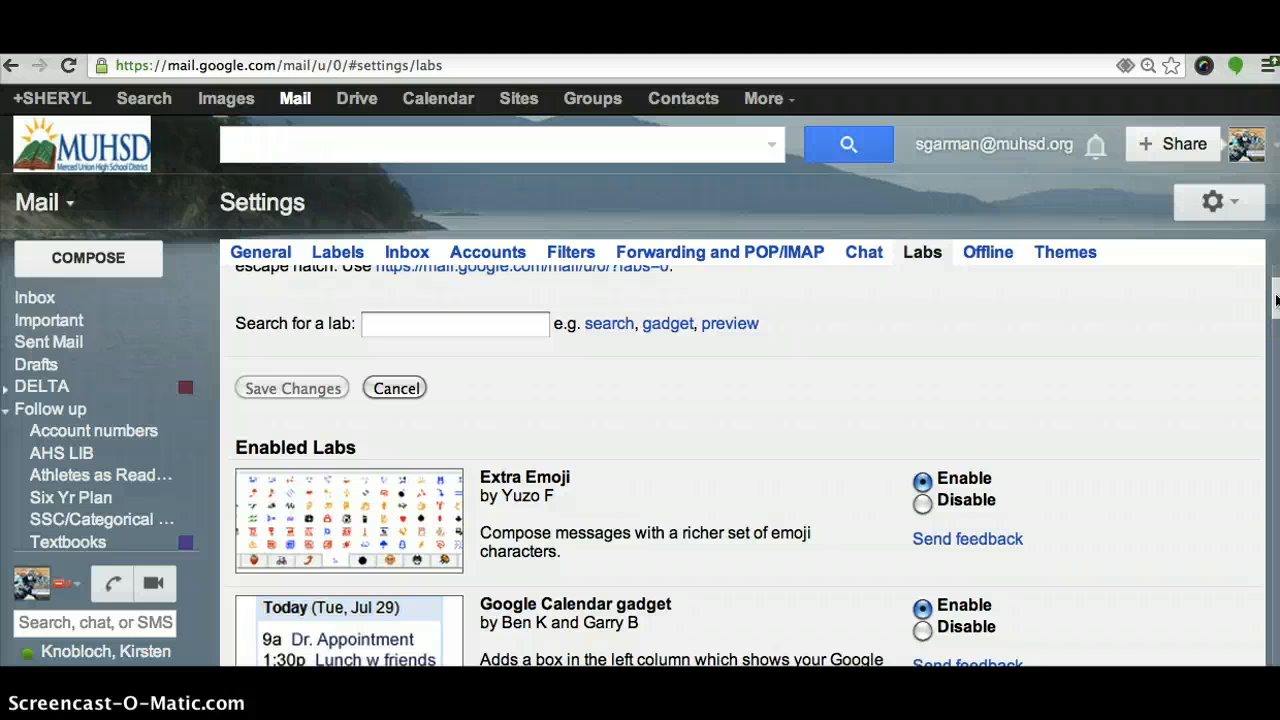
scroll(1276, 300, "down", 2)
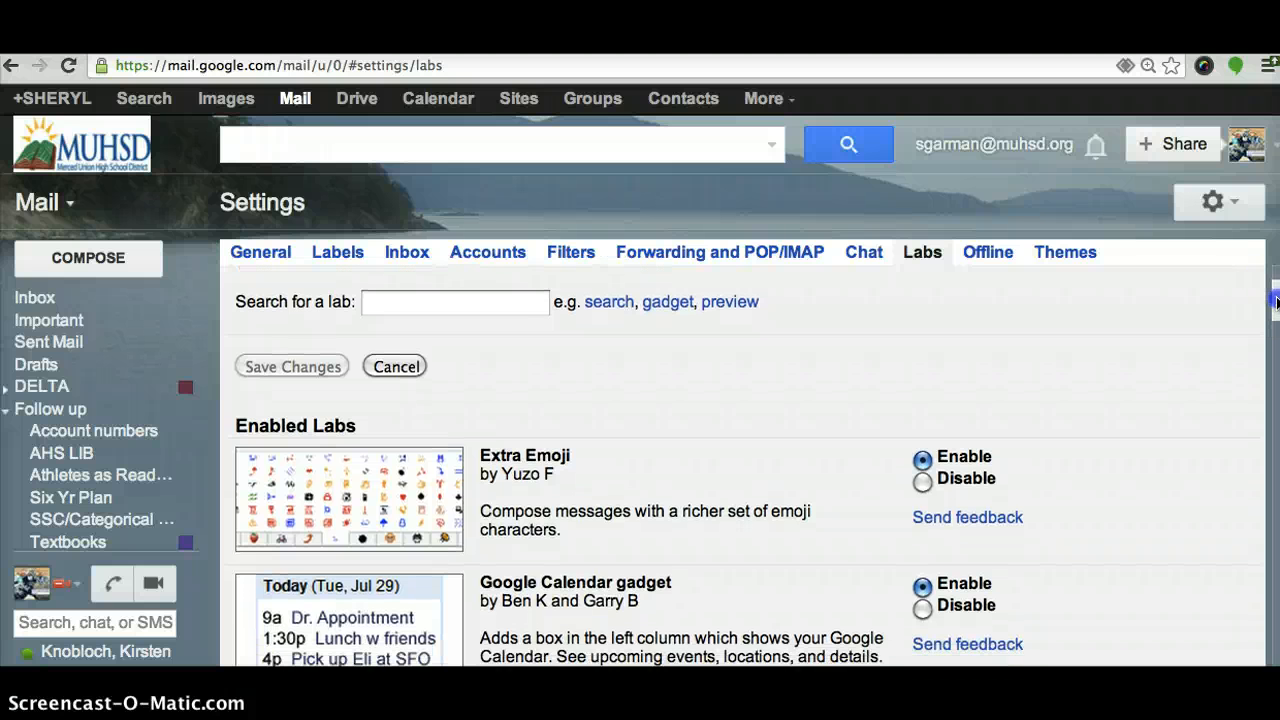
scroll(1276, 303, "down", 3)
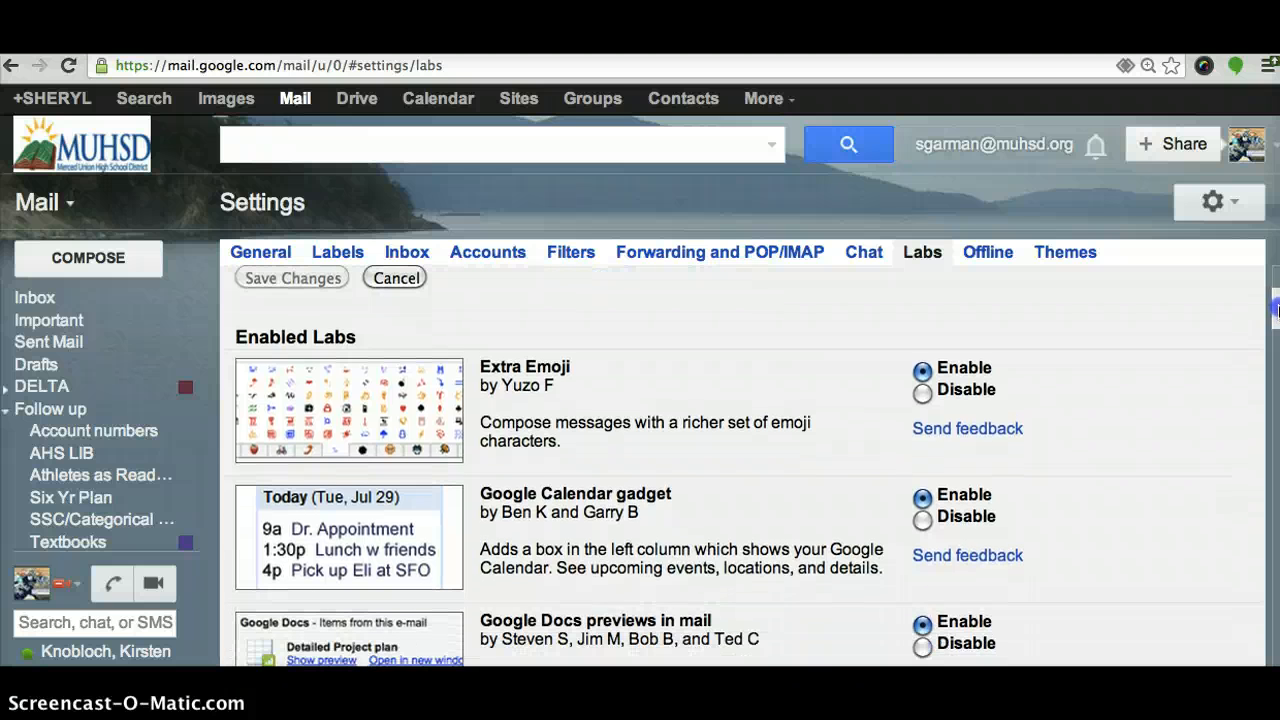
scroll(745, 466, "down", 3)
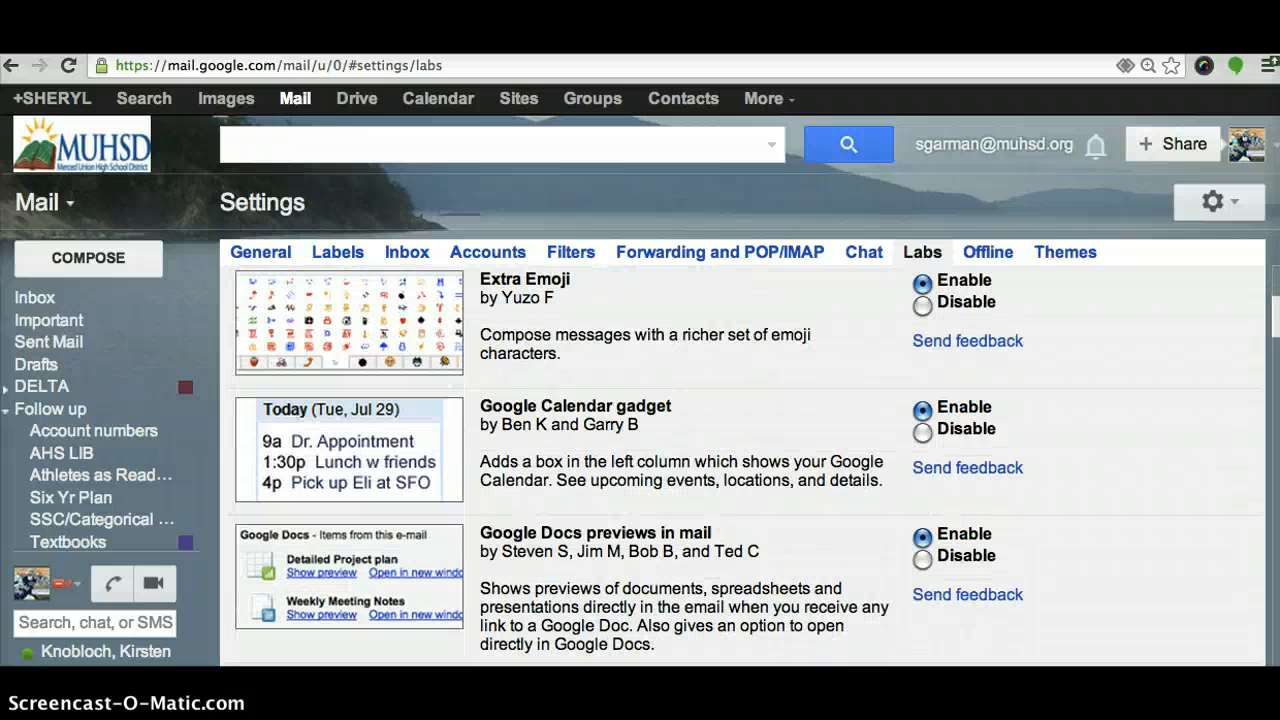
scroll(1276, 316, "up", 1)
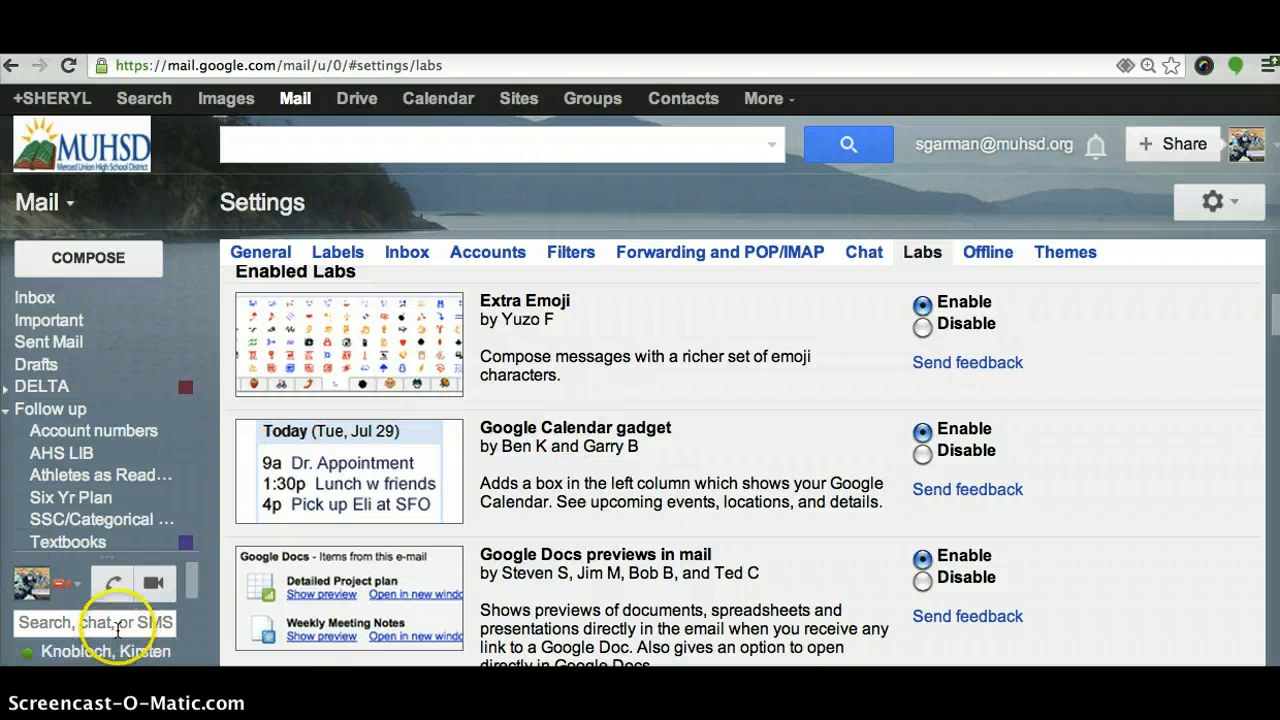
left_click_drag(188, 586, 182, 663)
mouse_move(155, 560)
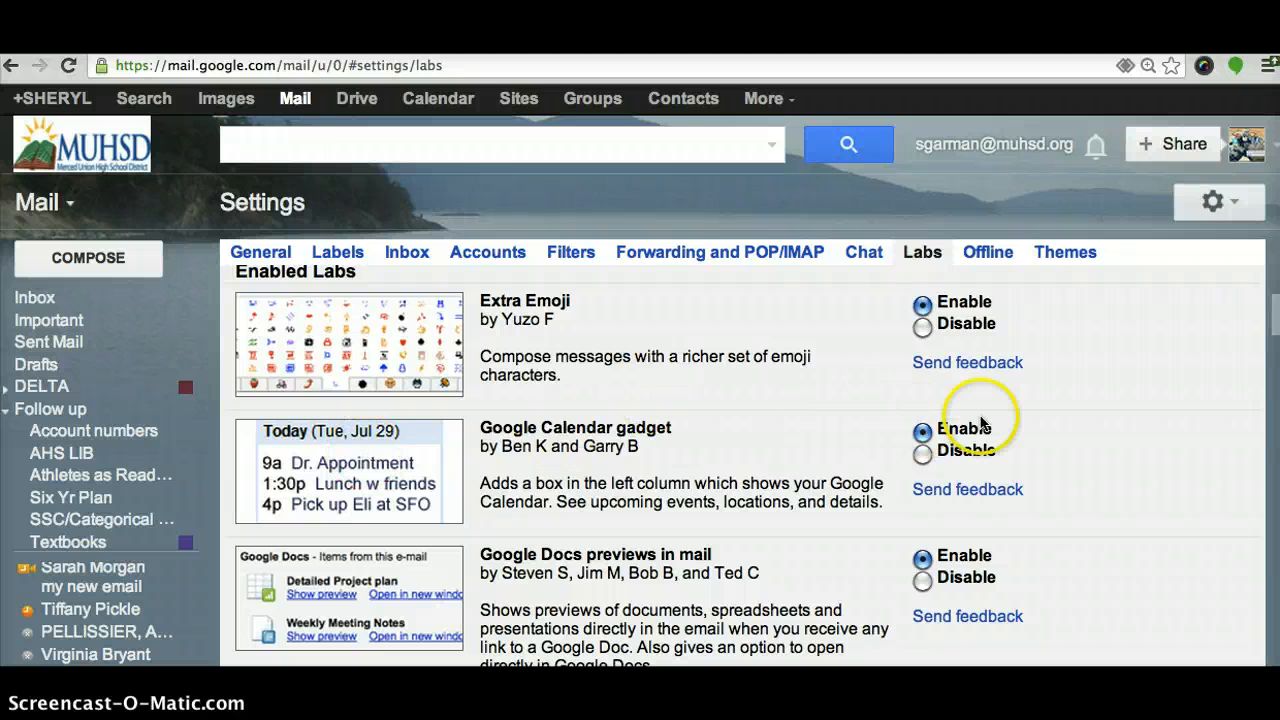
scroll(1276, 322, "down", 5)
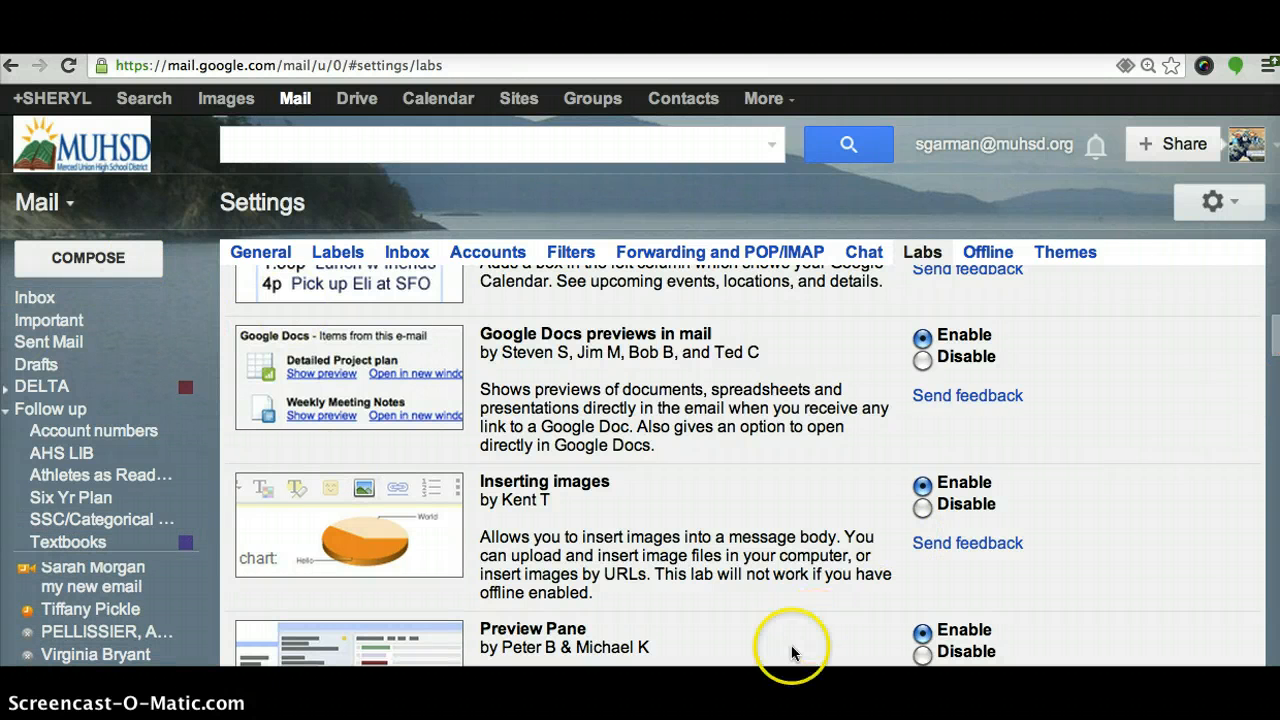
scroll(700, 420, "down", 5)
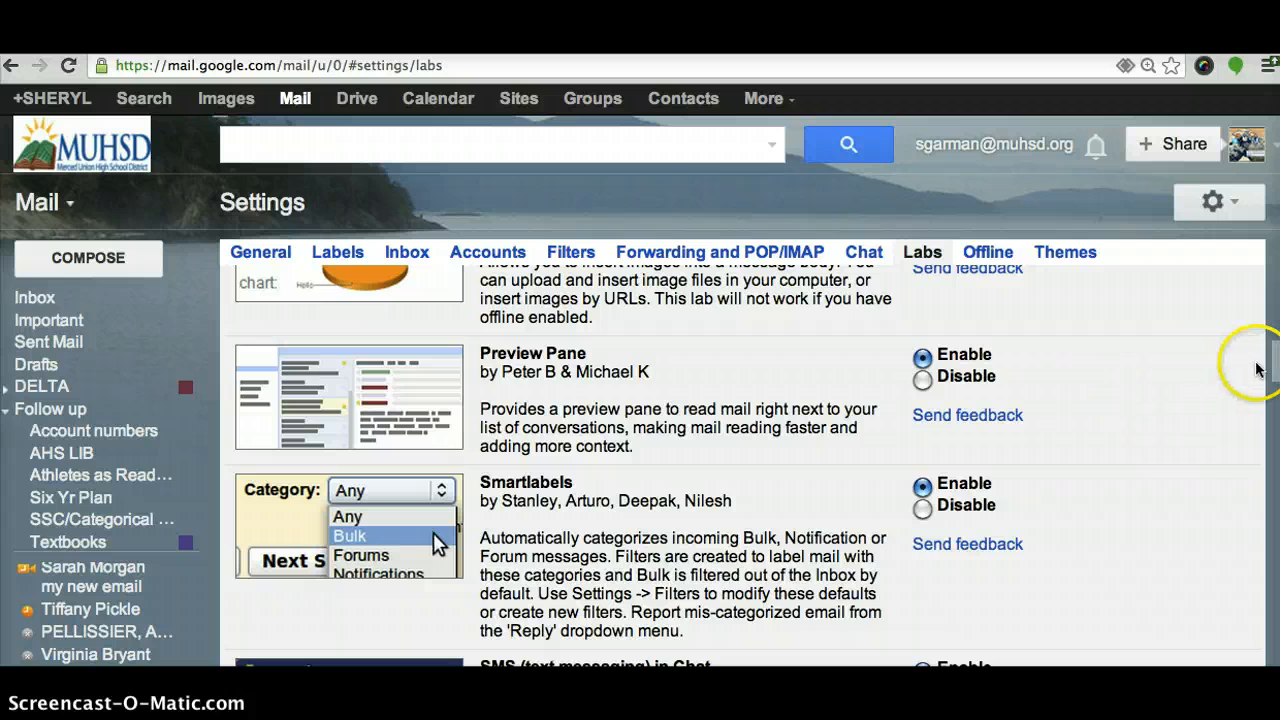
scroll(1275, 375, "down", 1)
scroll(1275, 375, "down", 8)
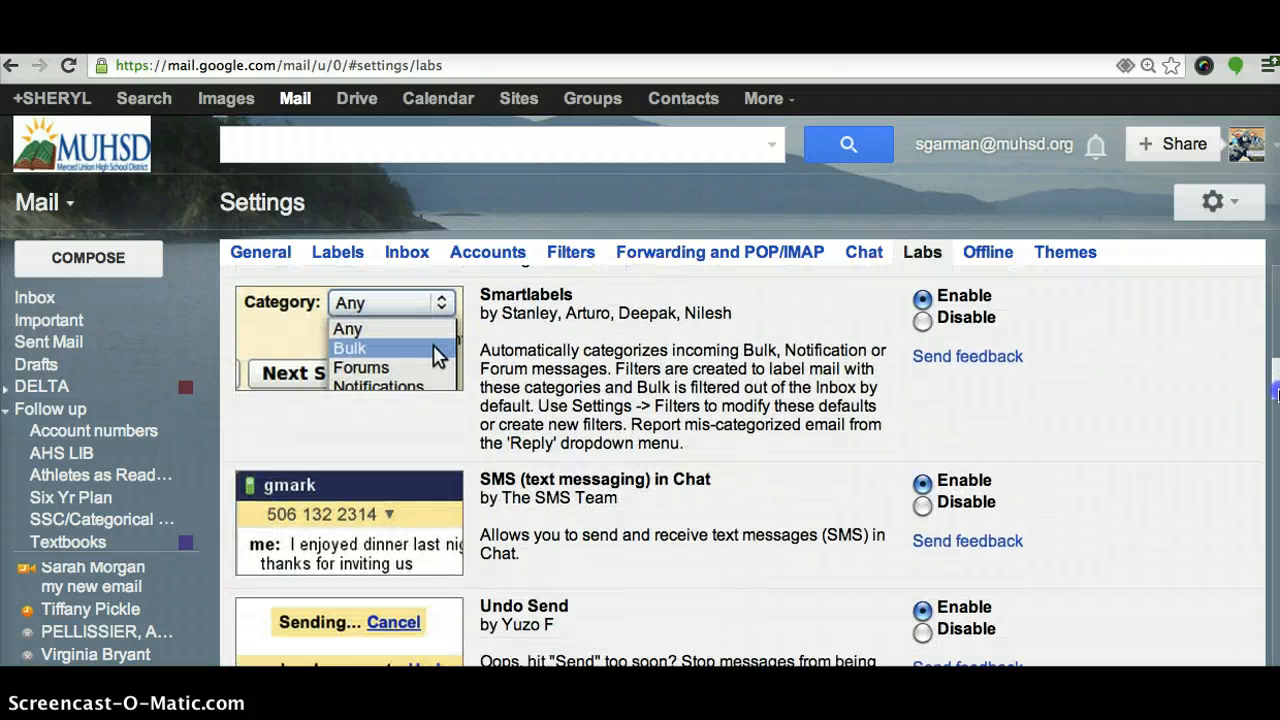
scroll(1275, 375, "down", 2)
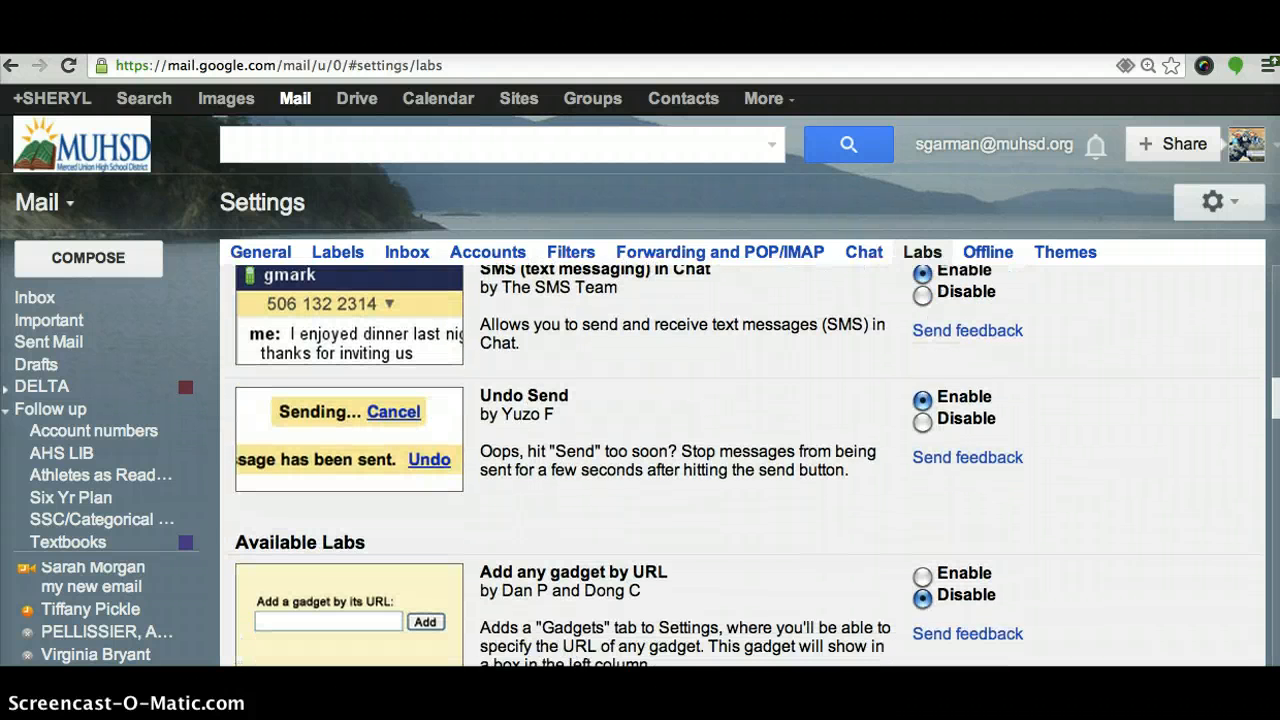
scroll(1275, 375, "down", 2)
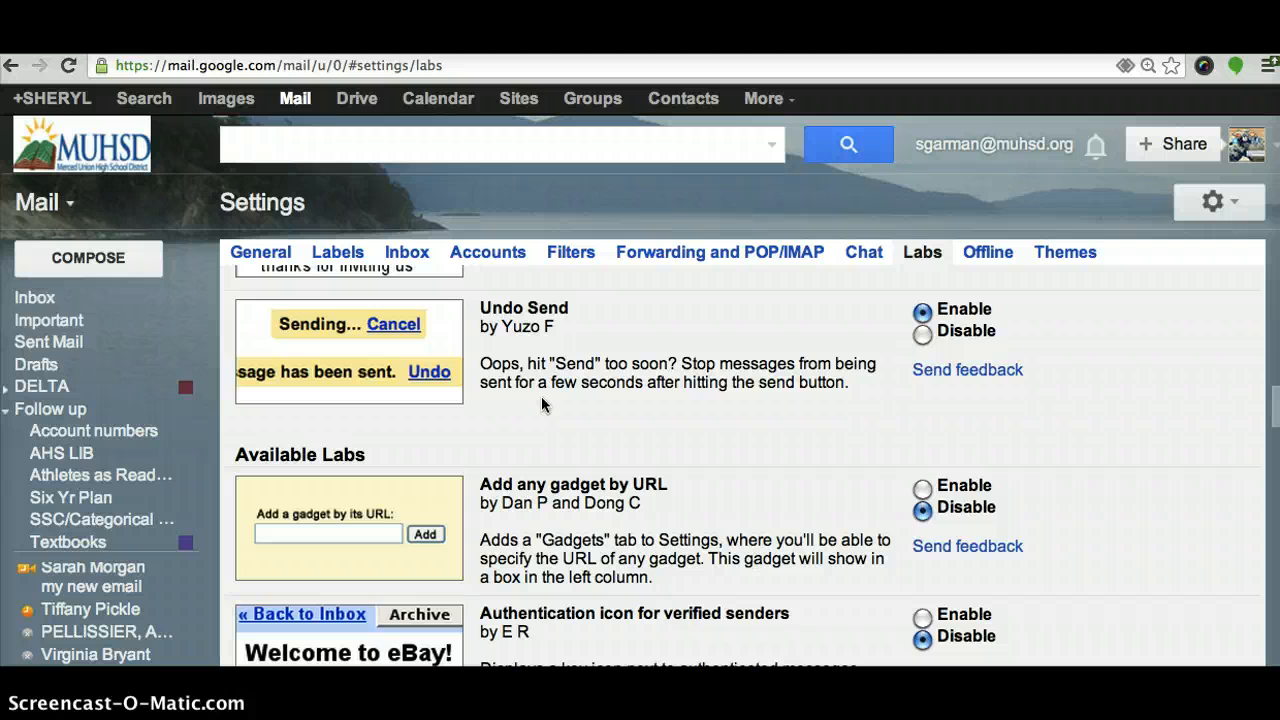
left_click(1180, 429)
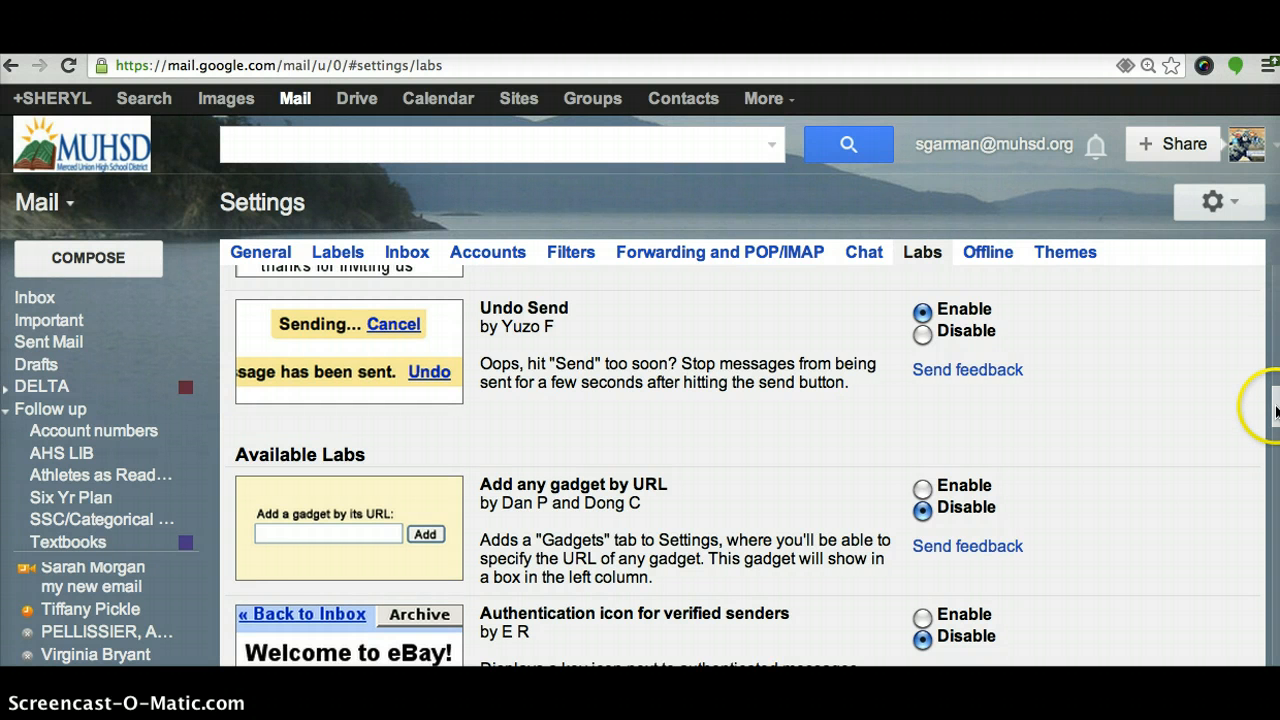
scroll(1276, 410, "down", 5)
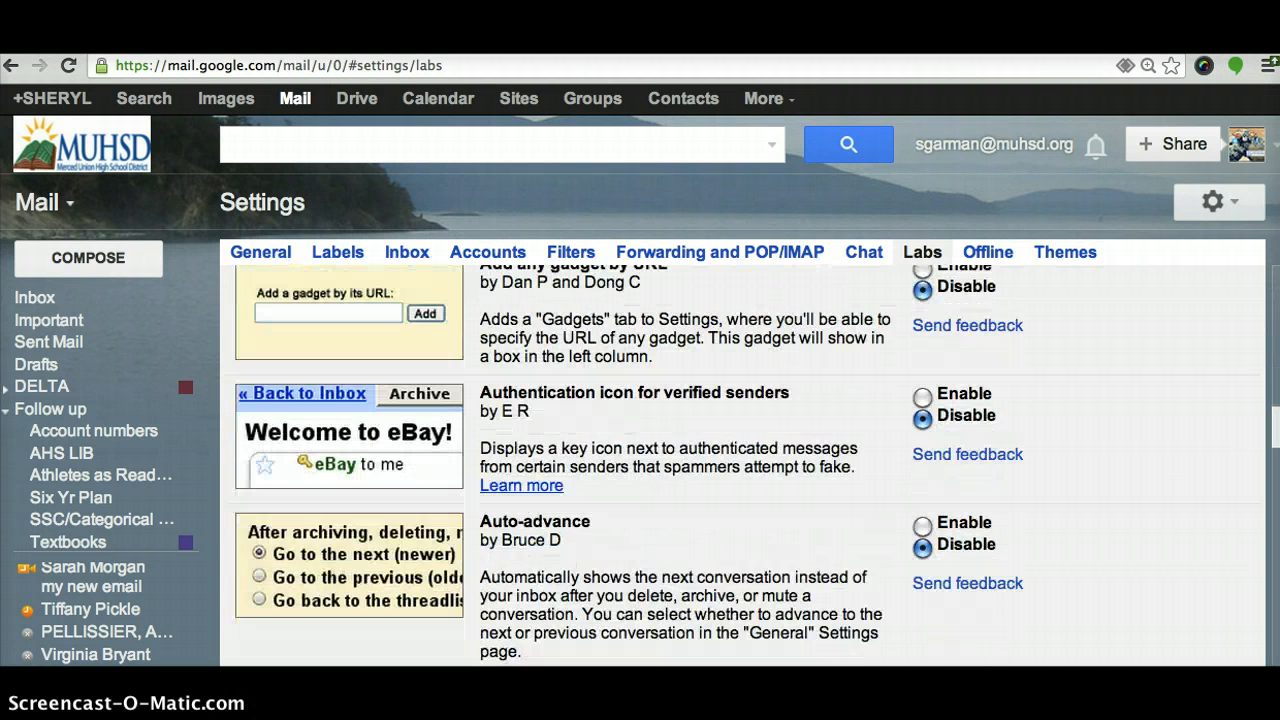
scroll(745, 465, "down", 10)
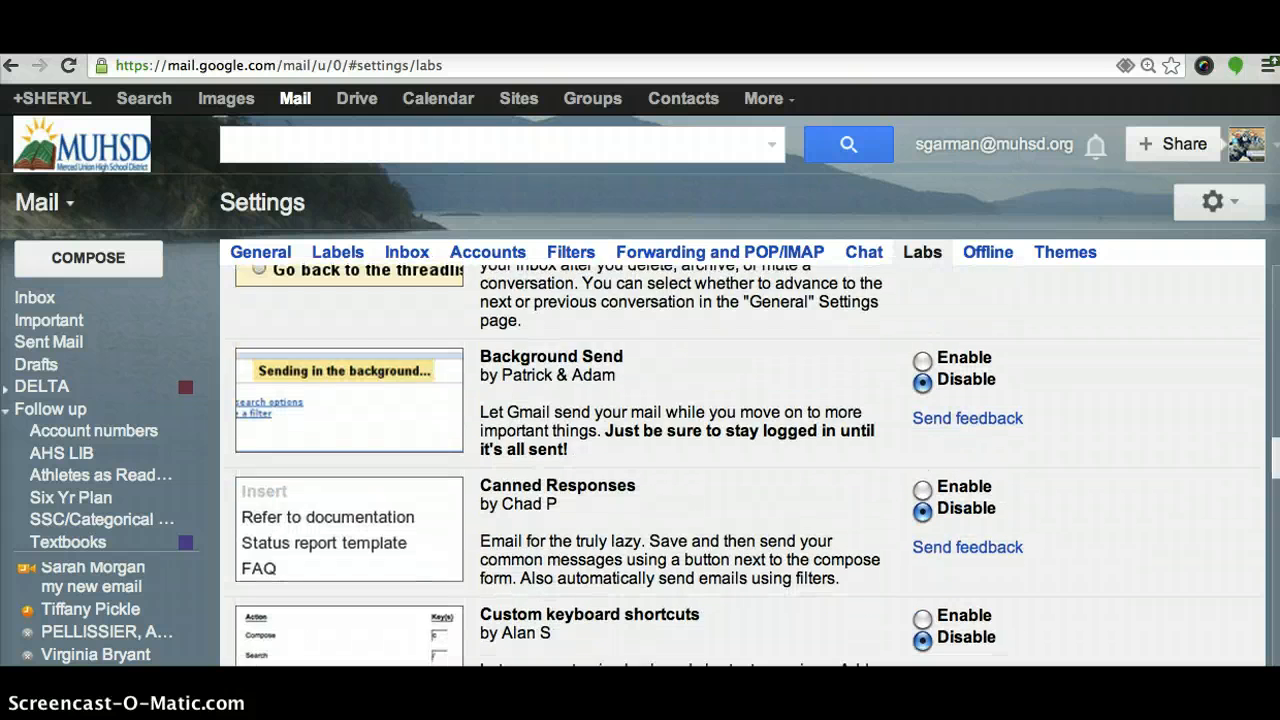
scroll(745, 465, "down", 1)
scroll(745, 465, "down", 8)
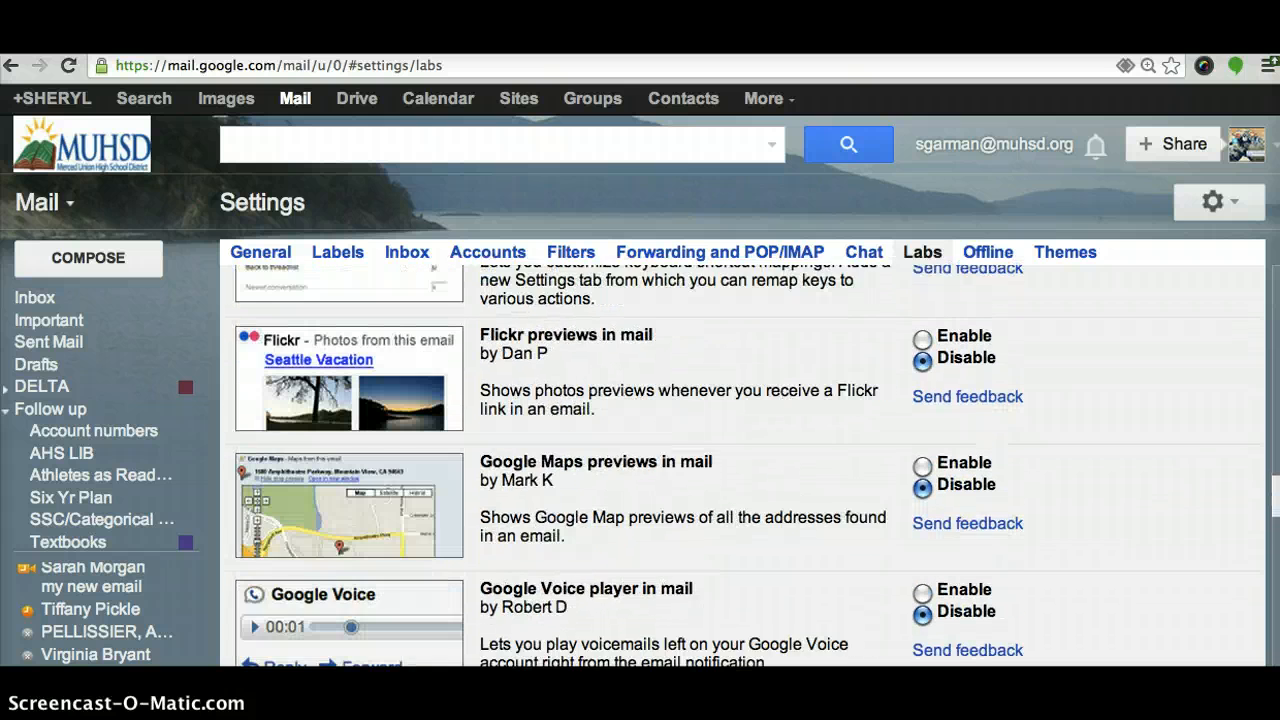
scroll(745, 465, "down", 7)
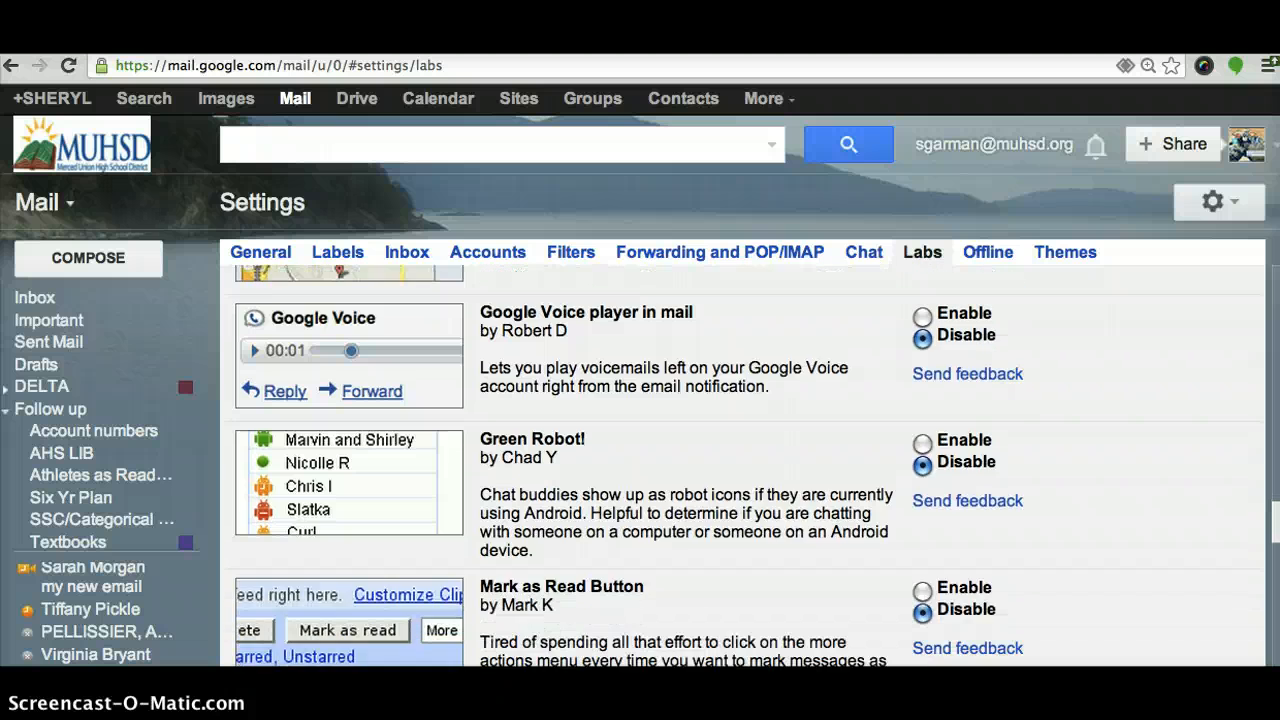
scroll(745, 465, "down", 5)
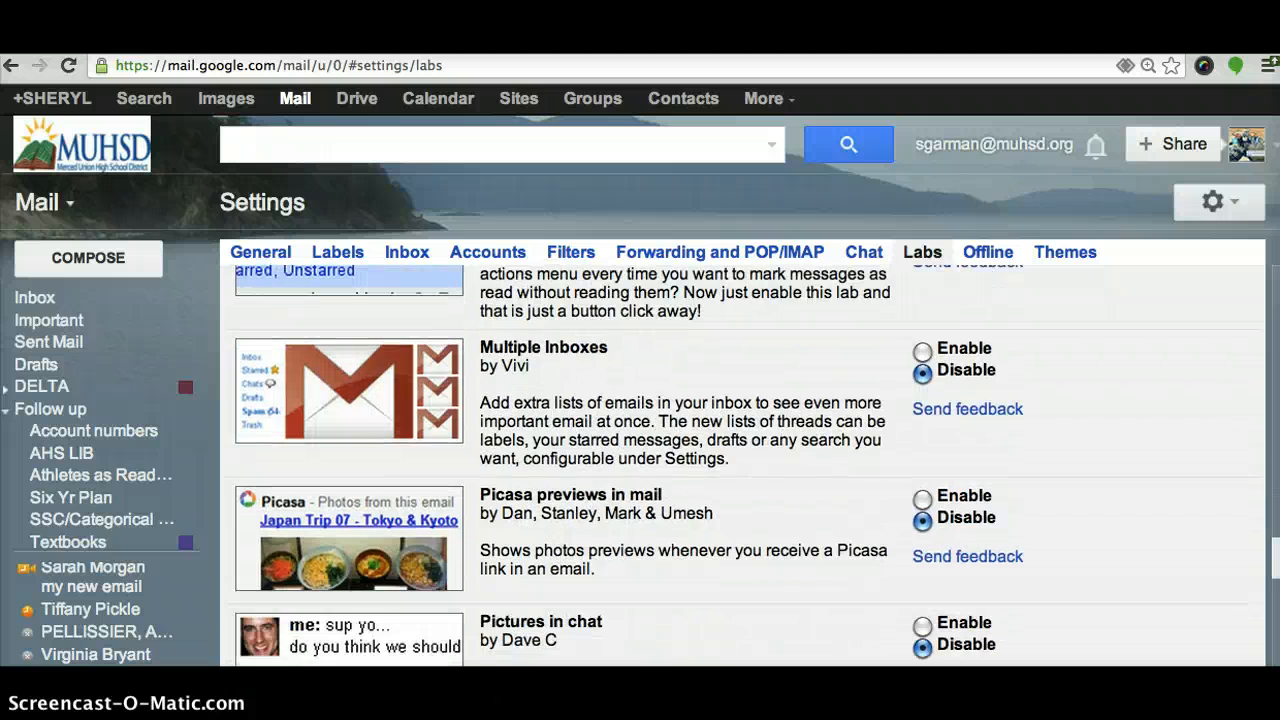
scroll(745, 465, "down", 10)
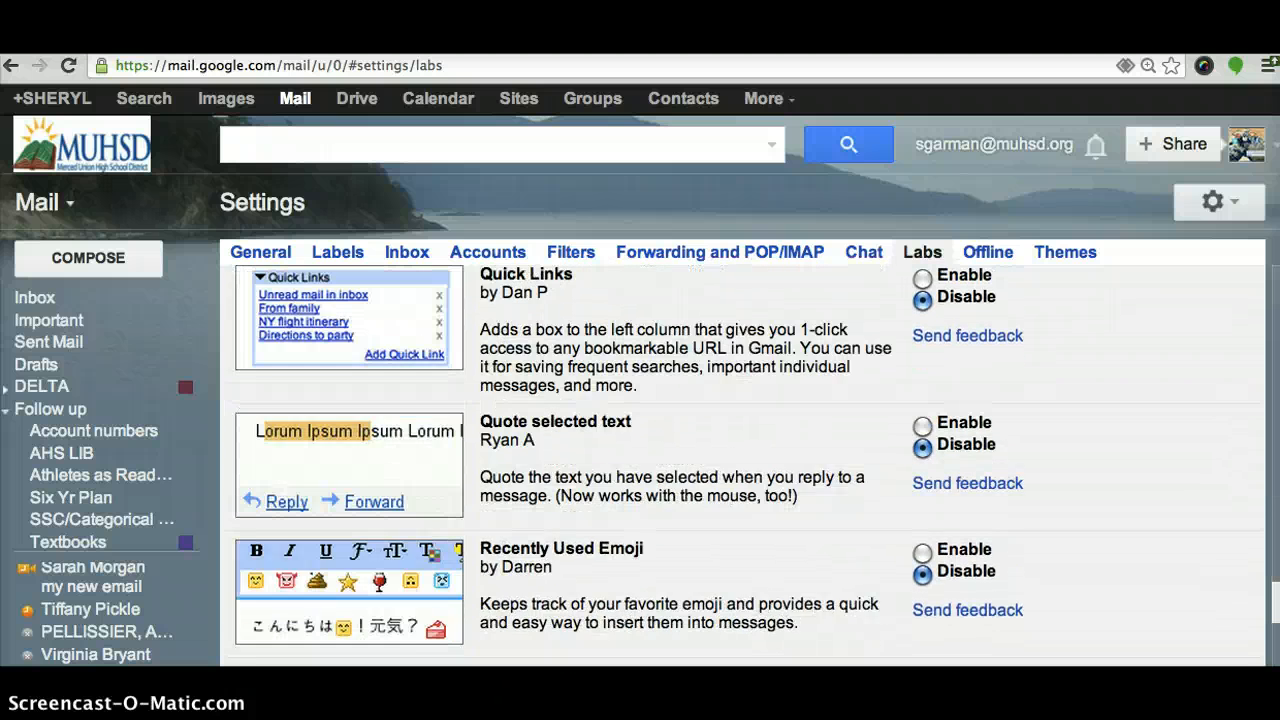
scroll(745, 465, "down", 2)
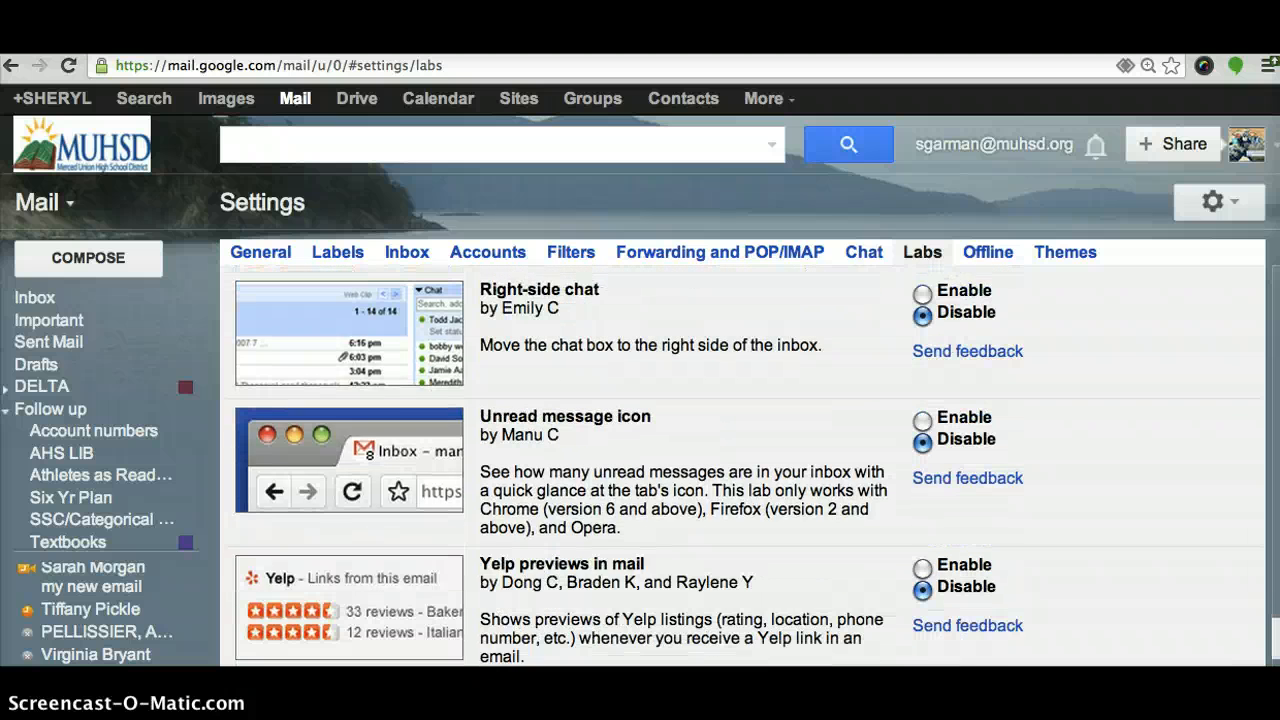
scroll(745, 465, "down", 4)
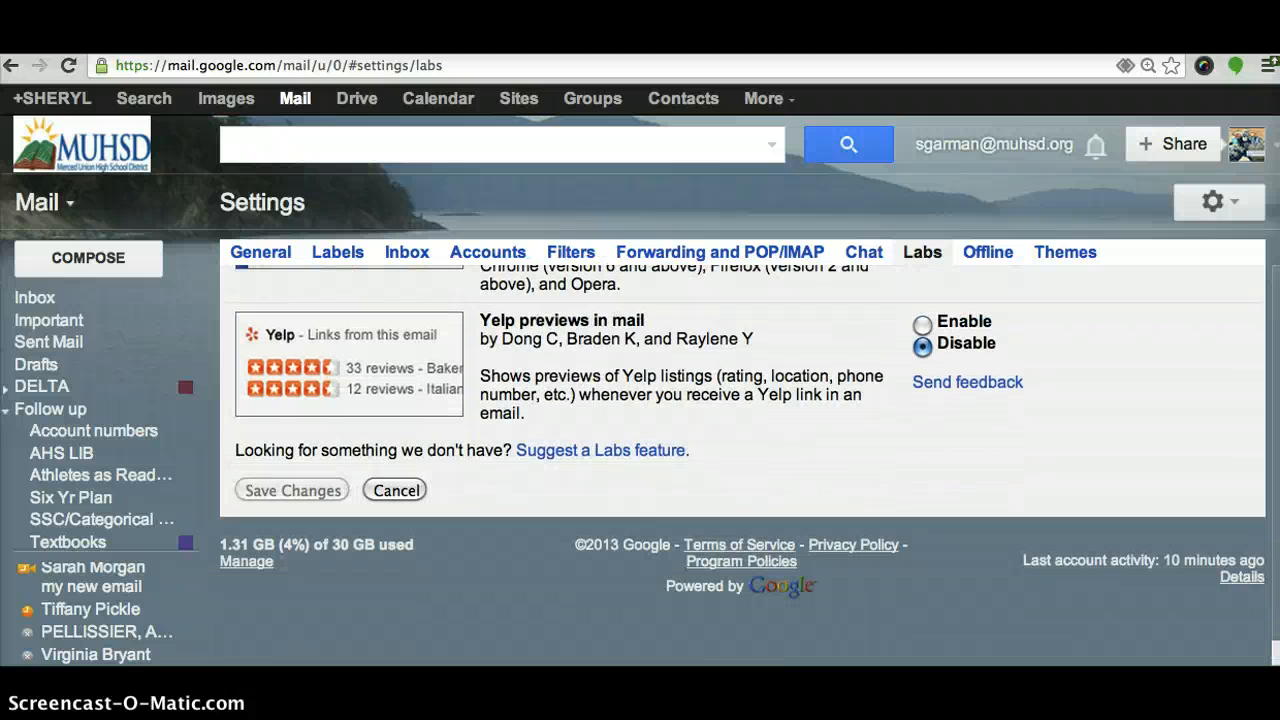
scroll(745, 465, "up", 4)
scroll(745, 465, "down", 4)
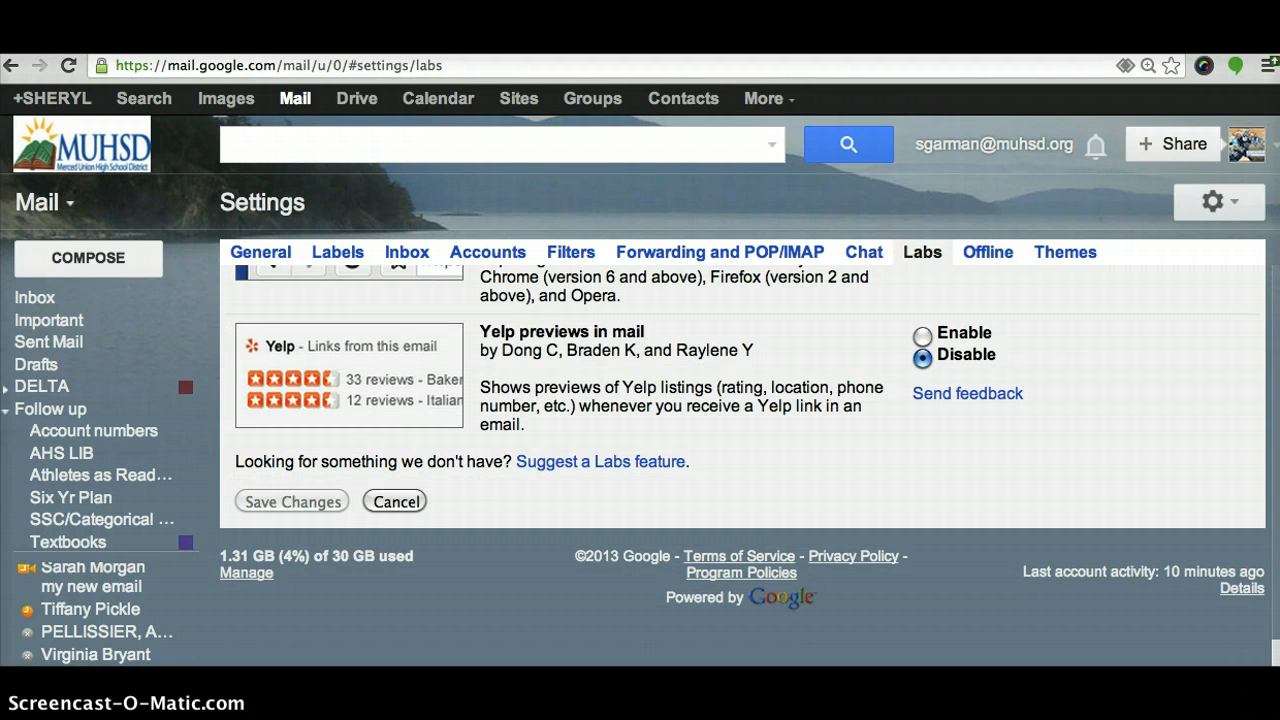
scroll(1258, 268, "up", 10)
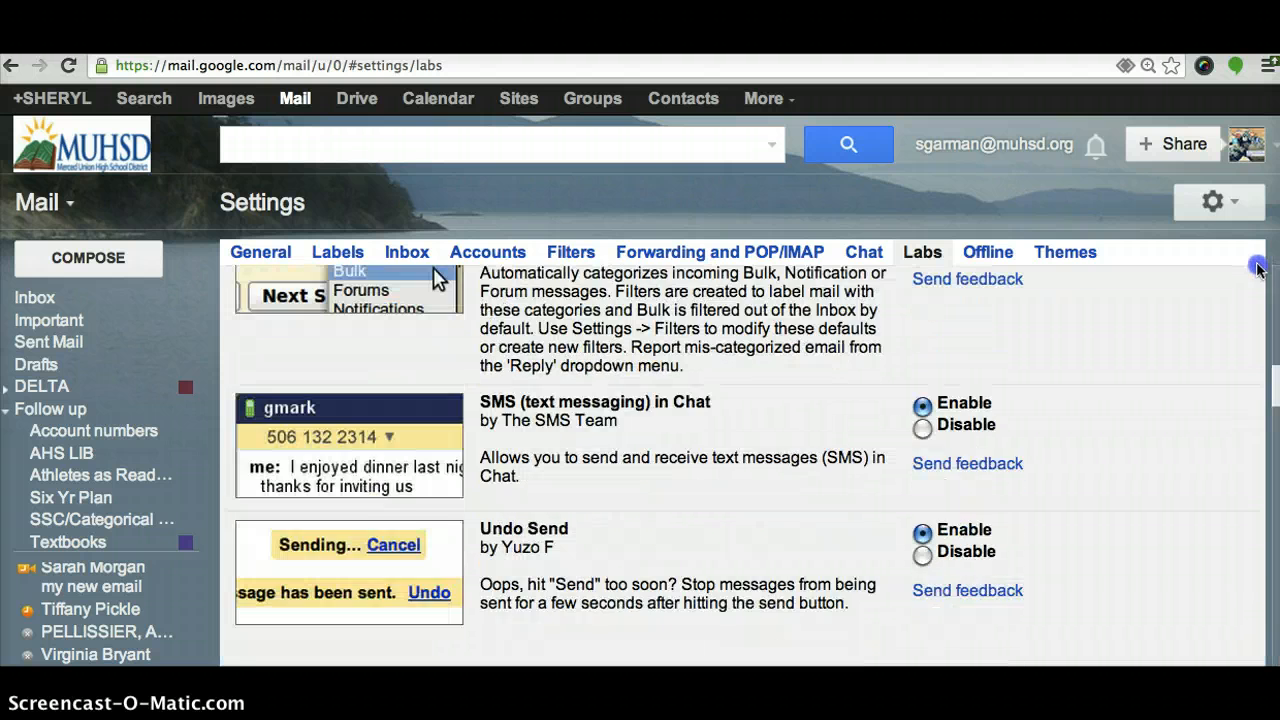
scroll(1258, 268, "up", 5)
On the Themes tab, scroll to HD Themes and apply Beach
left_click(1060, 256)
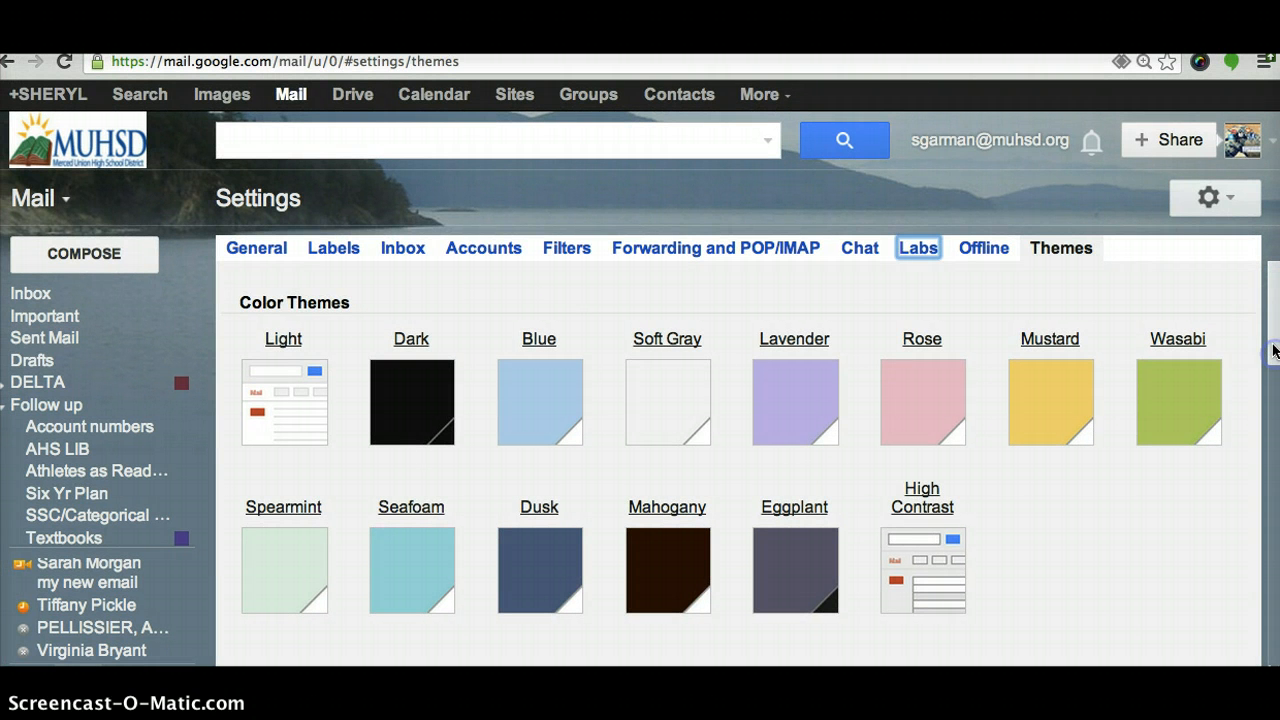
left_click_drag(1274, 368, 1276, 416)
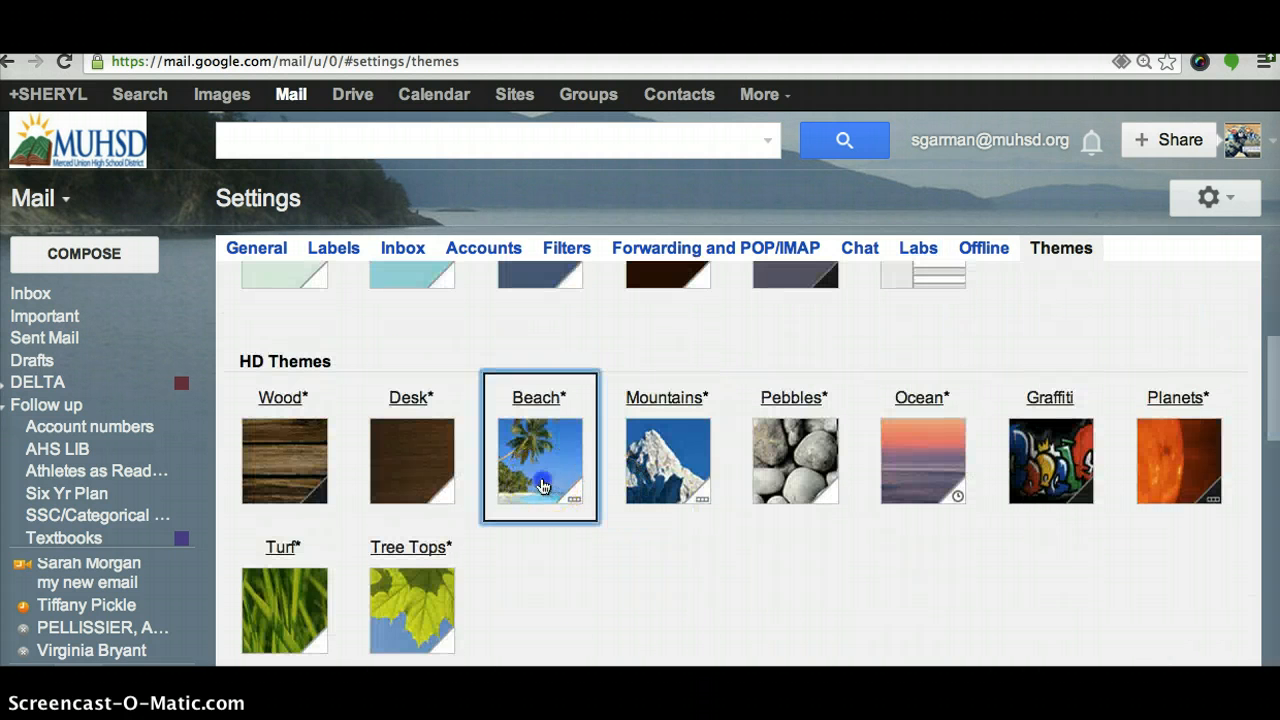
left_click(540, 486)
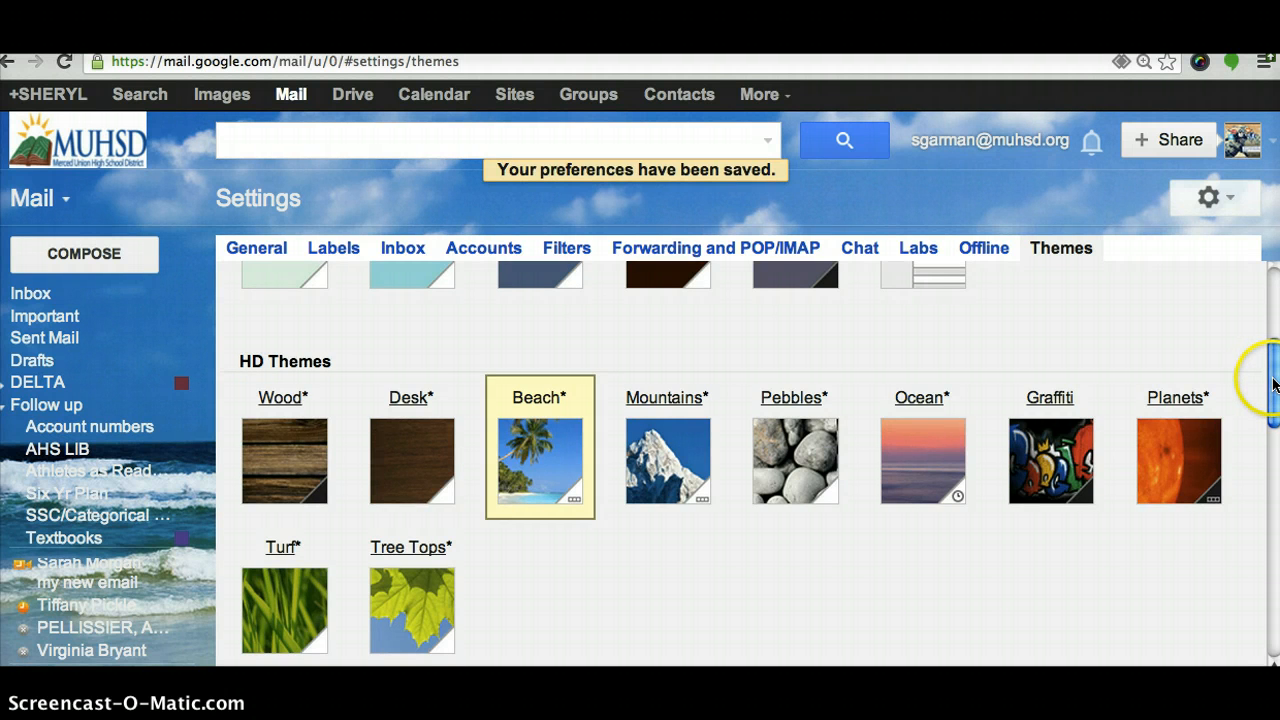
left_click_drag(1262, 373, 1266, 250)
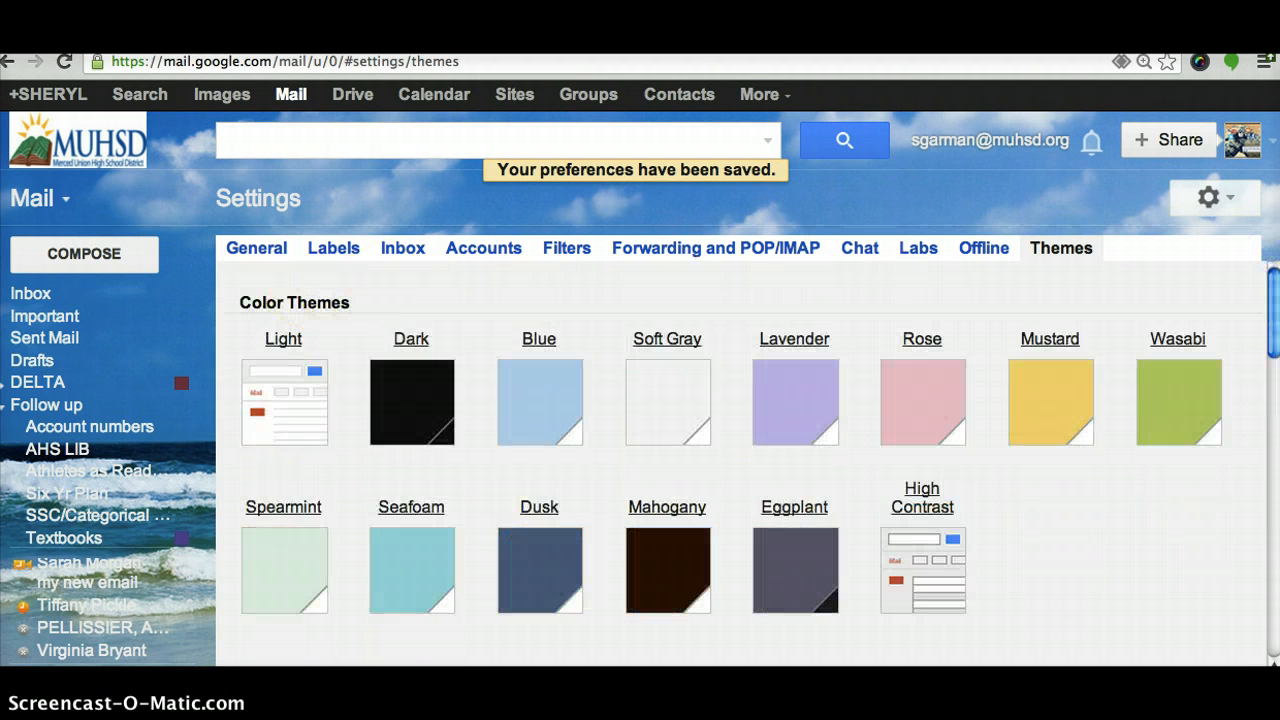
Return from settings to the inbox and open a blank new message
left_click(42, 296)
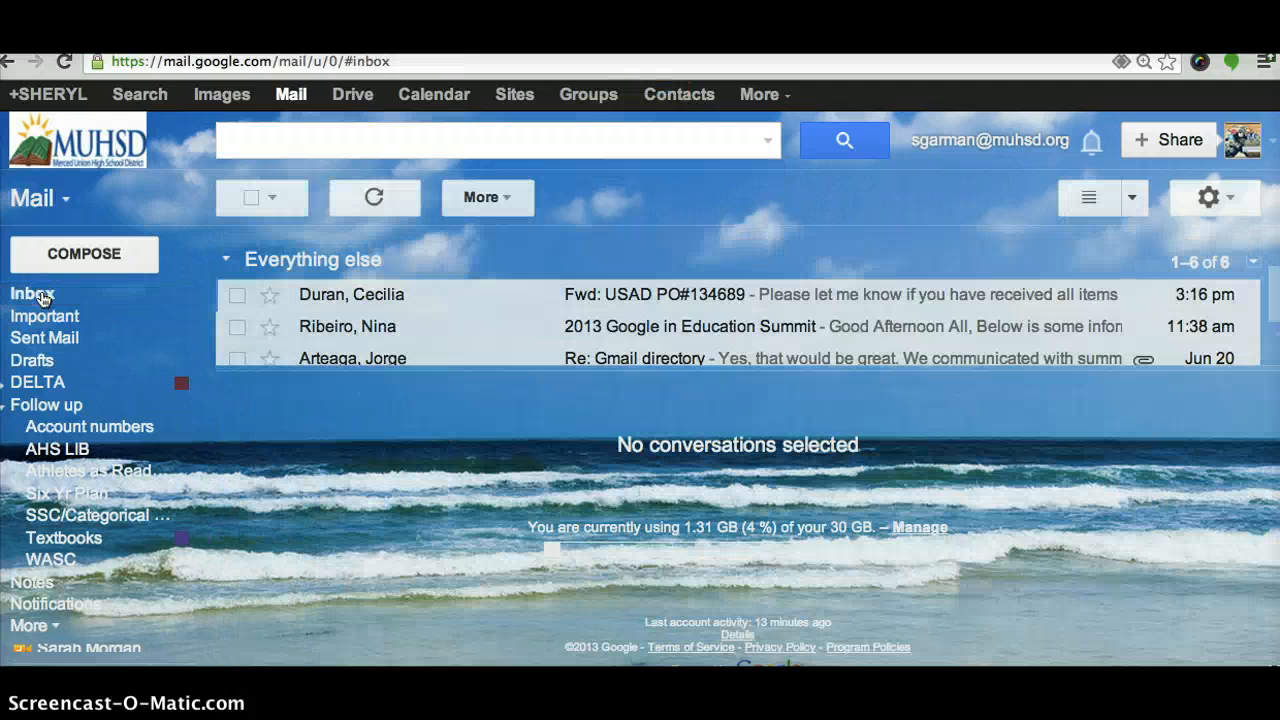
left_click(84, 258)
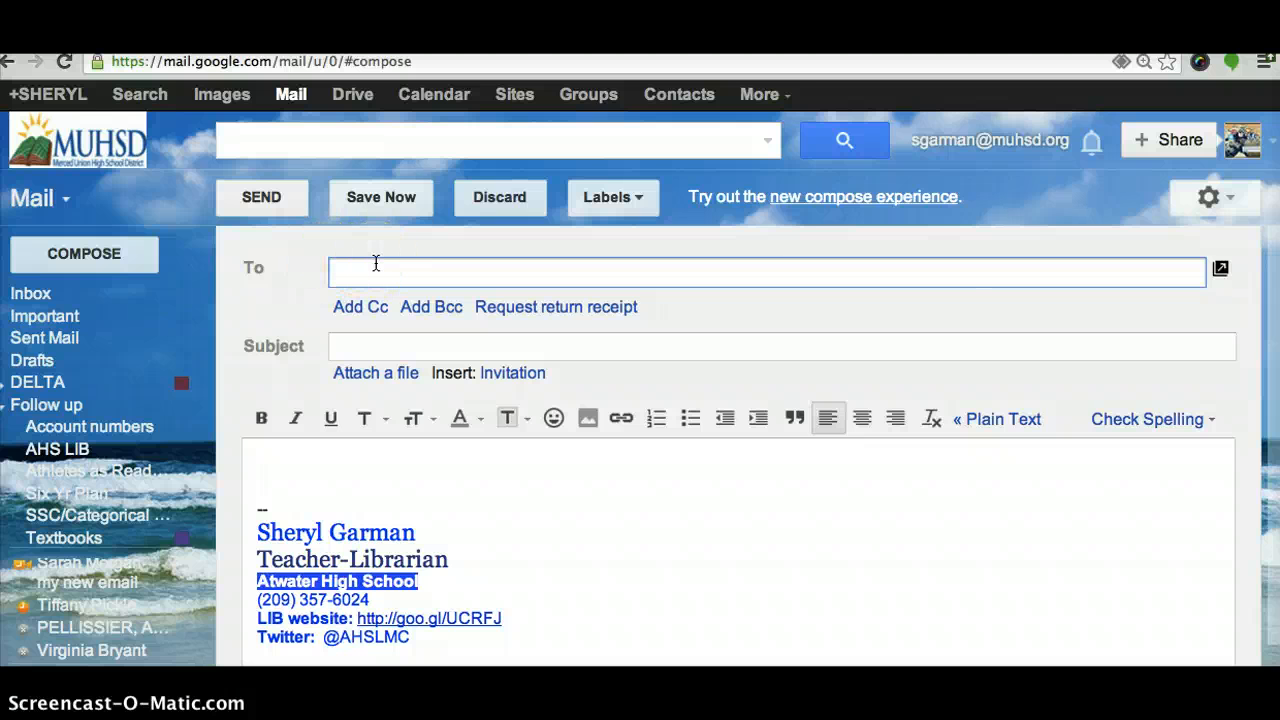
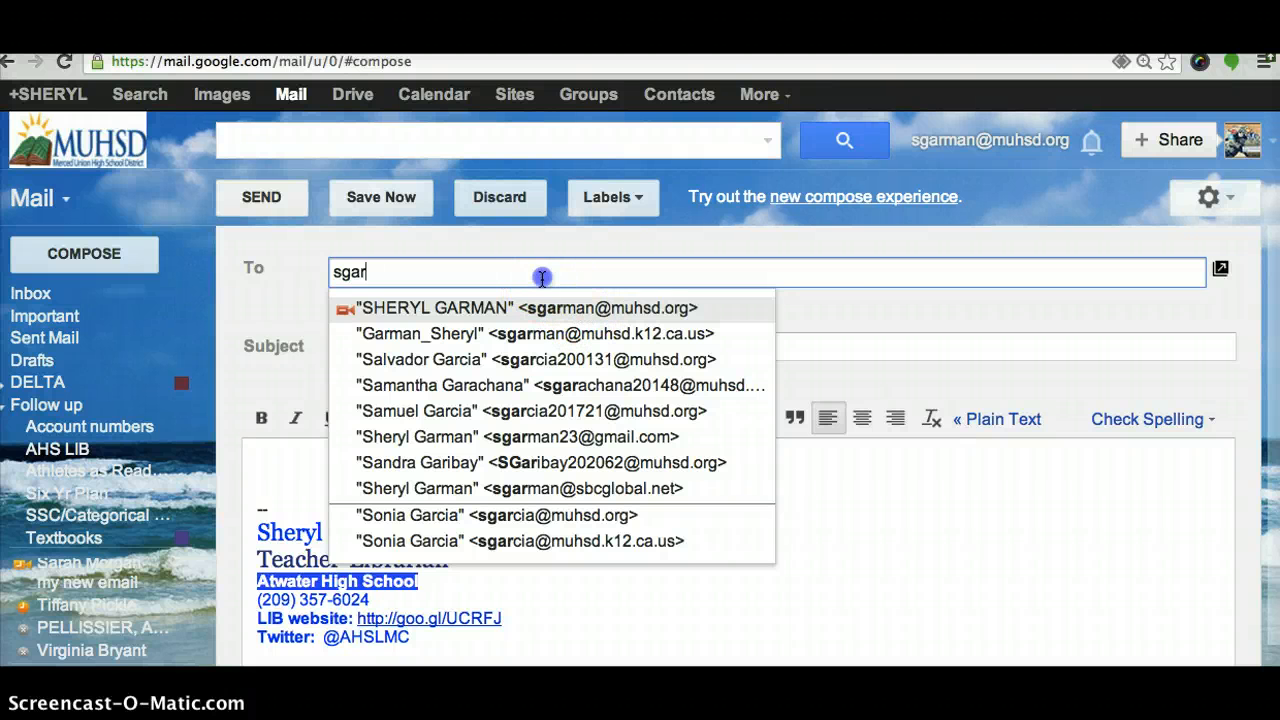
Write 'see attached' in the body and address it to the account owner's own e-mail
left_click(836, 316)
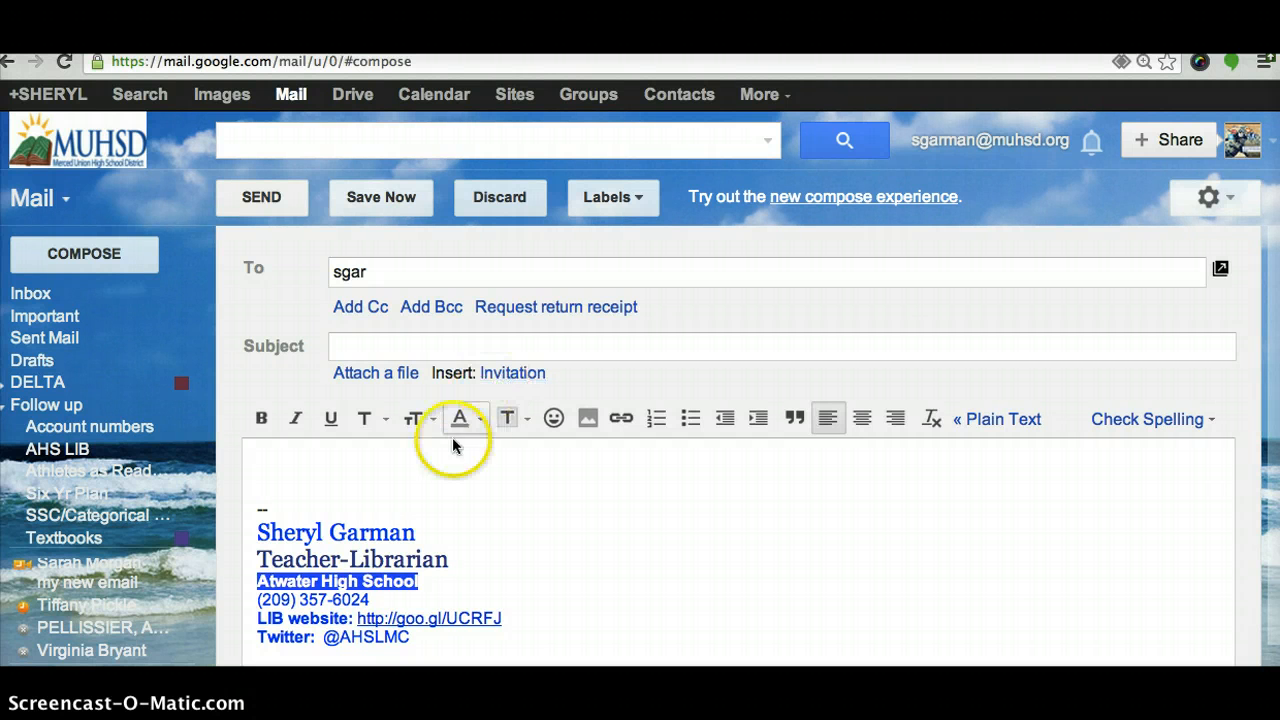
left_click(437, 455)
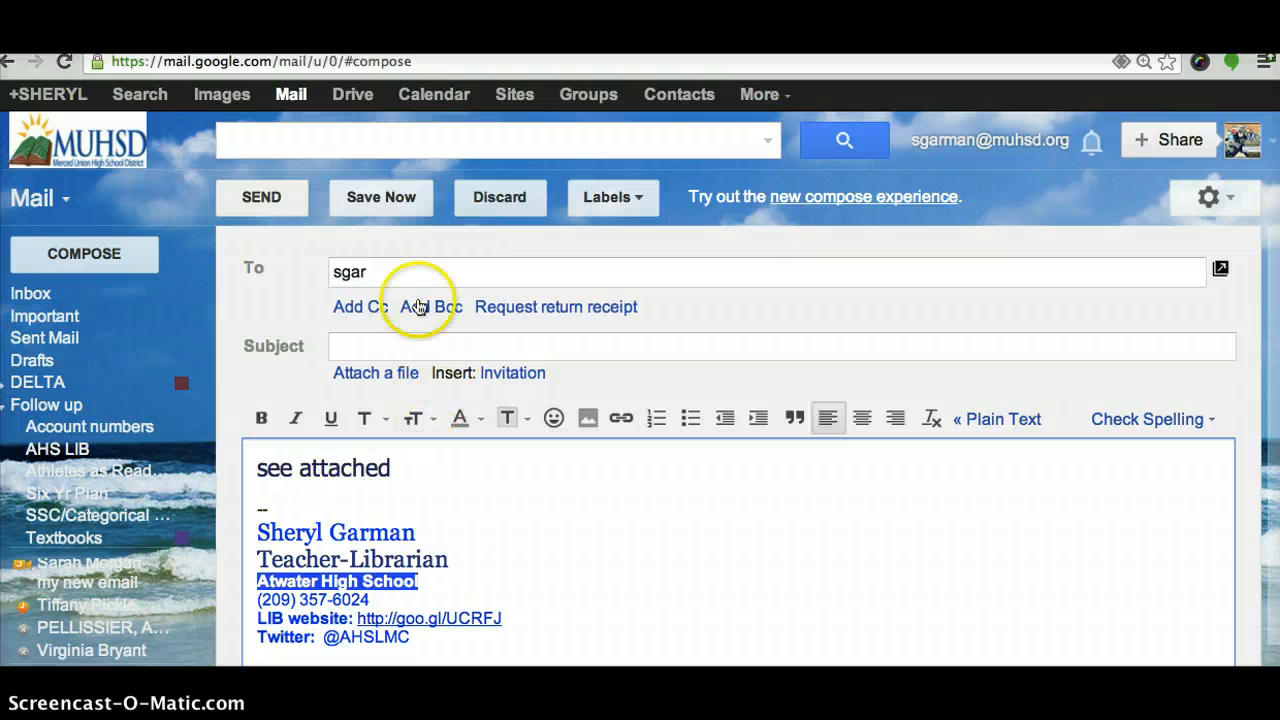
left_click(400, 272)
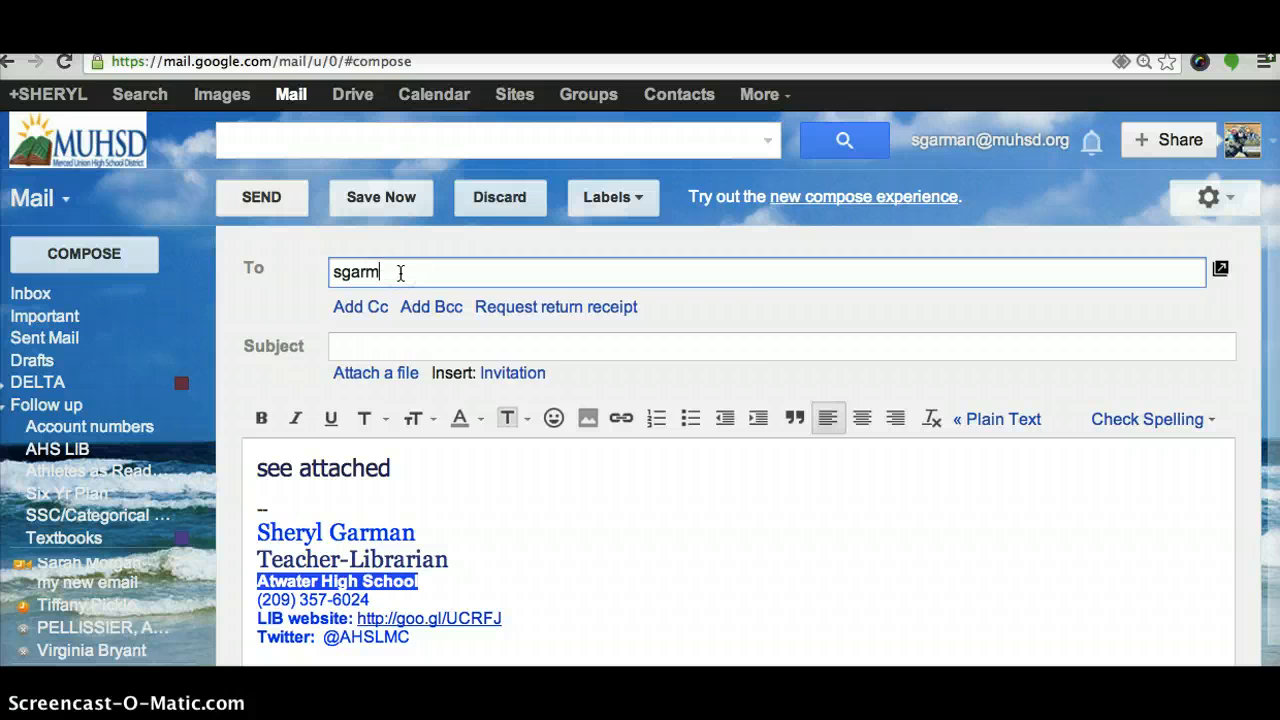
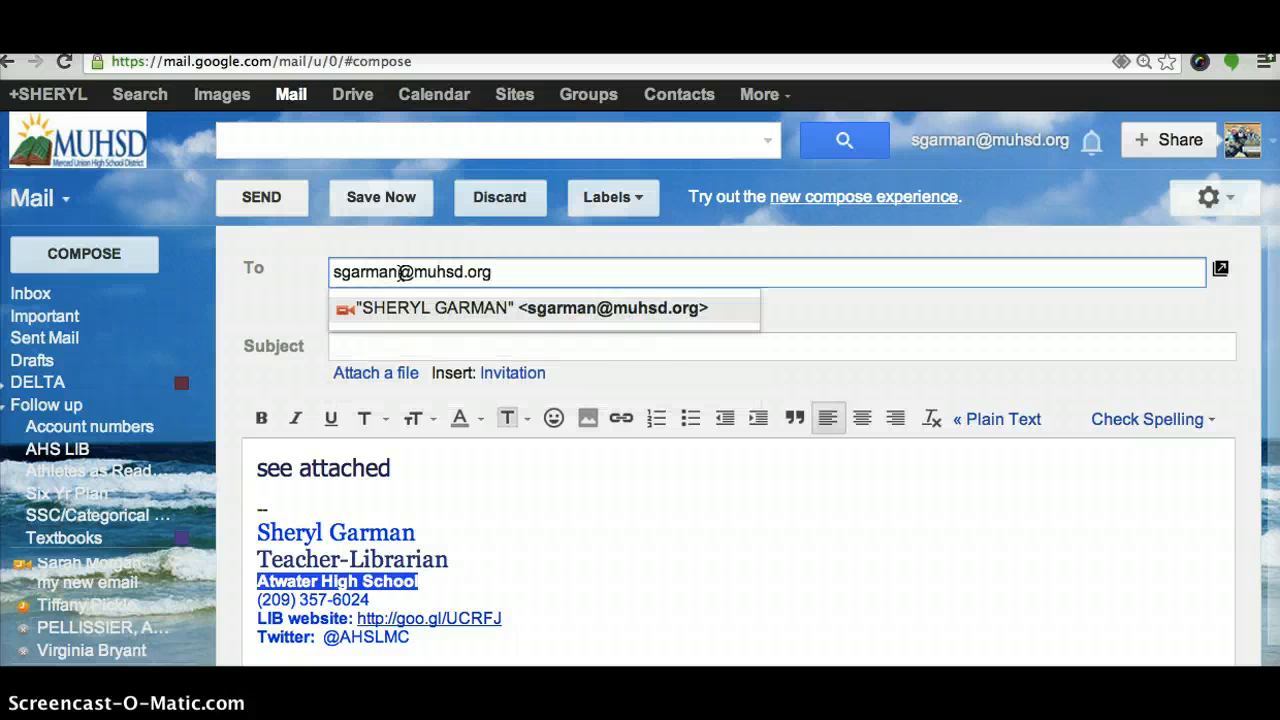
Try sending, cancel the 'Did you mean to attach files?' warning, and select 'see attached'
left_click(272, 196)
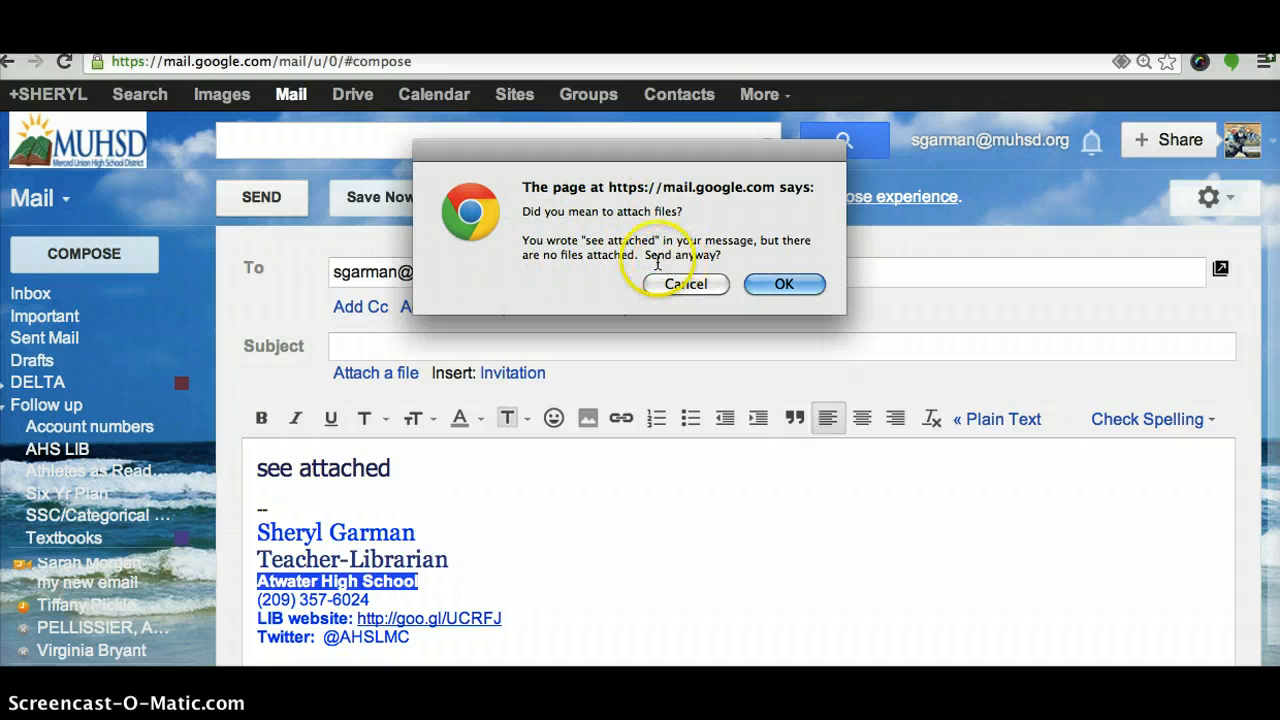
left_click(685, 284)
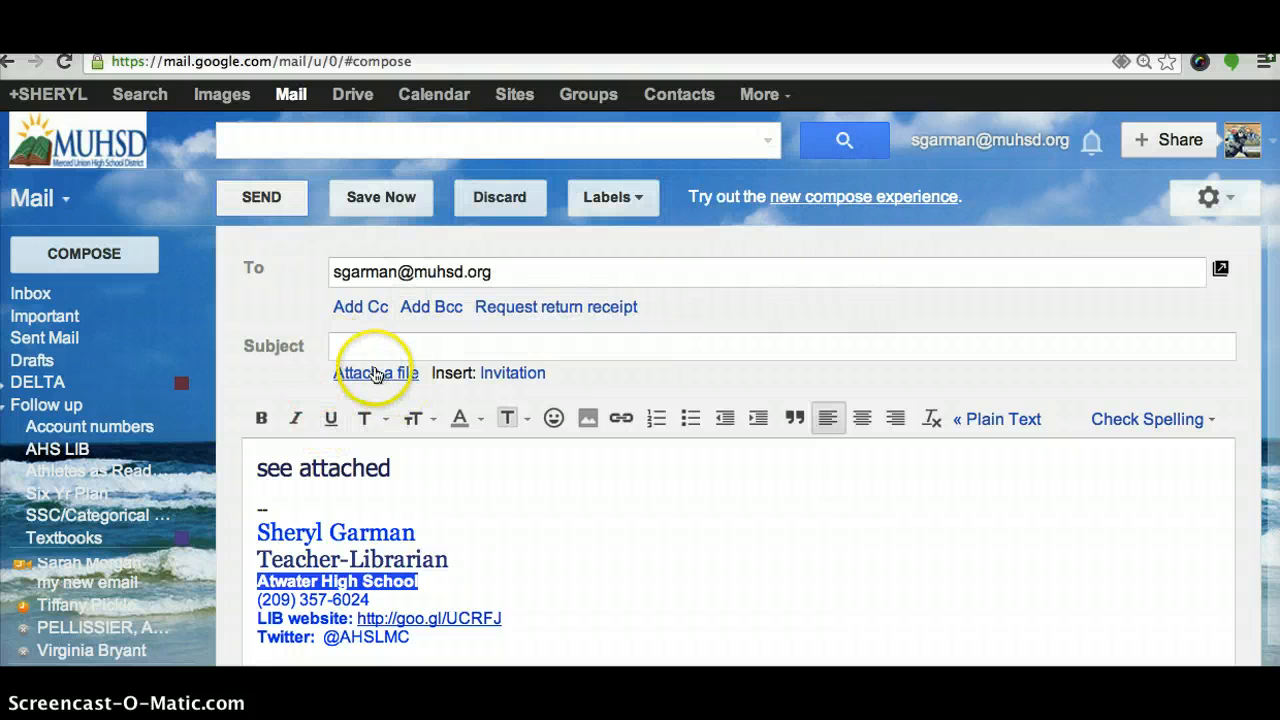
left_click_drag(390, 467, 286, 449)
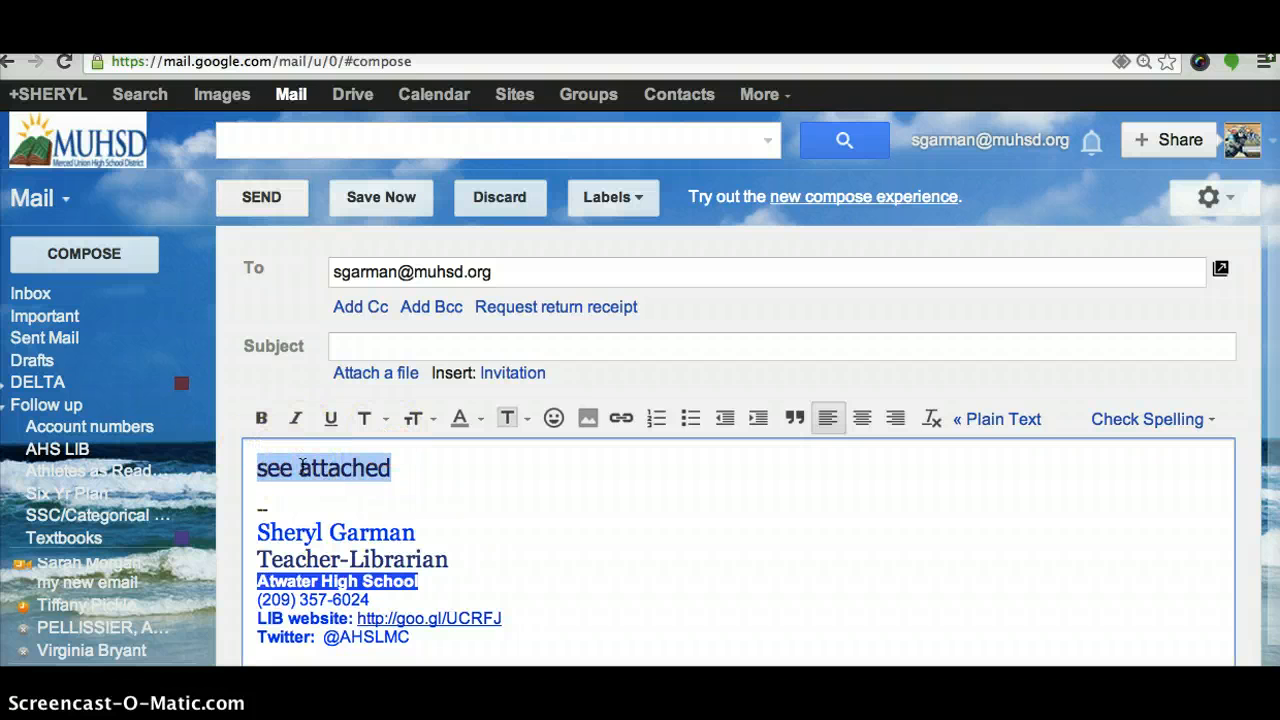
Preview the font, size, colour, highlight, emoticon and link options, then discard the draft
left_click(380, 421)
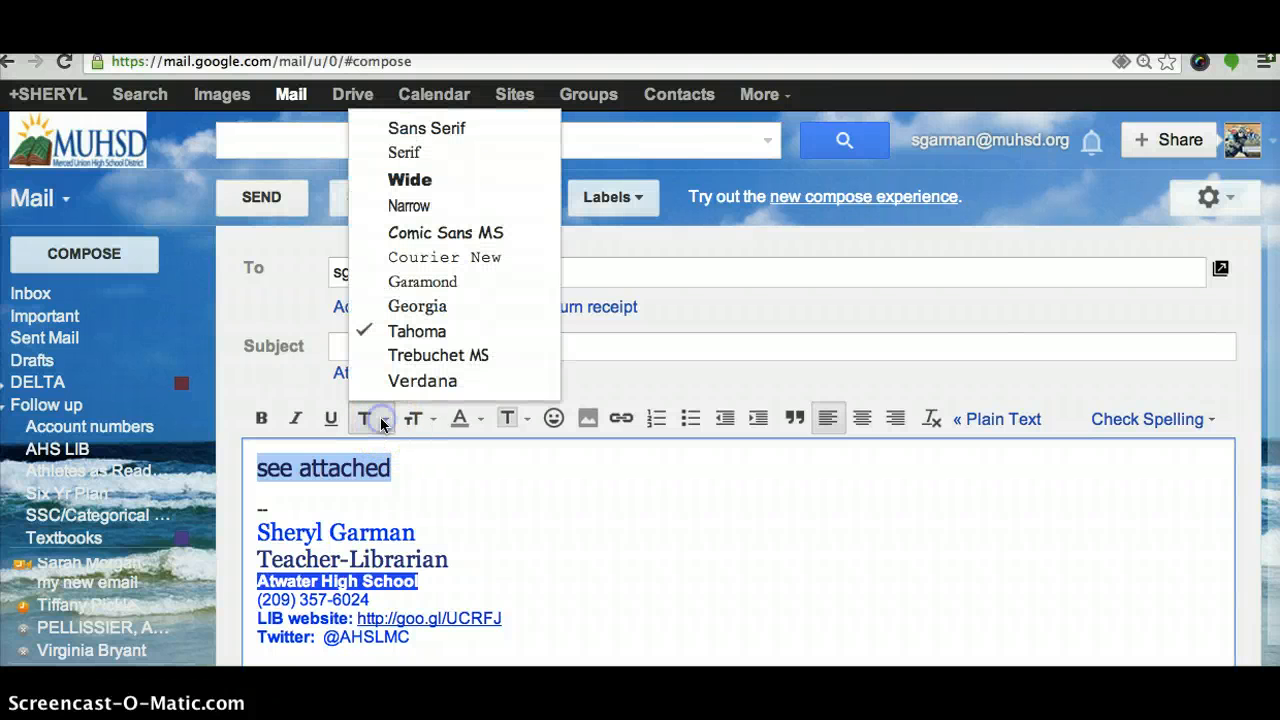
left_click(424, 421)
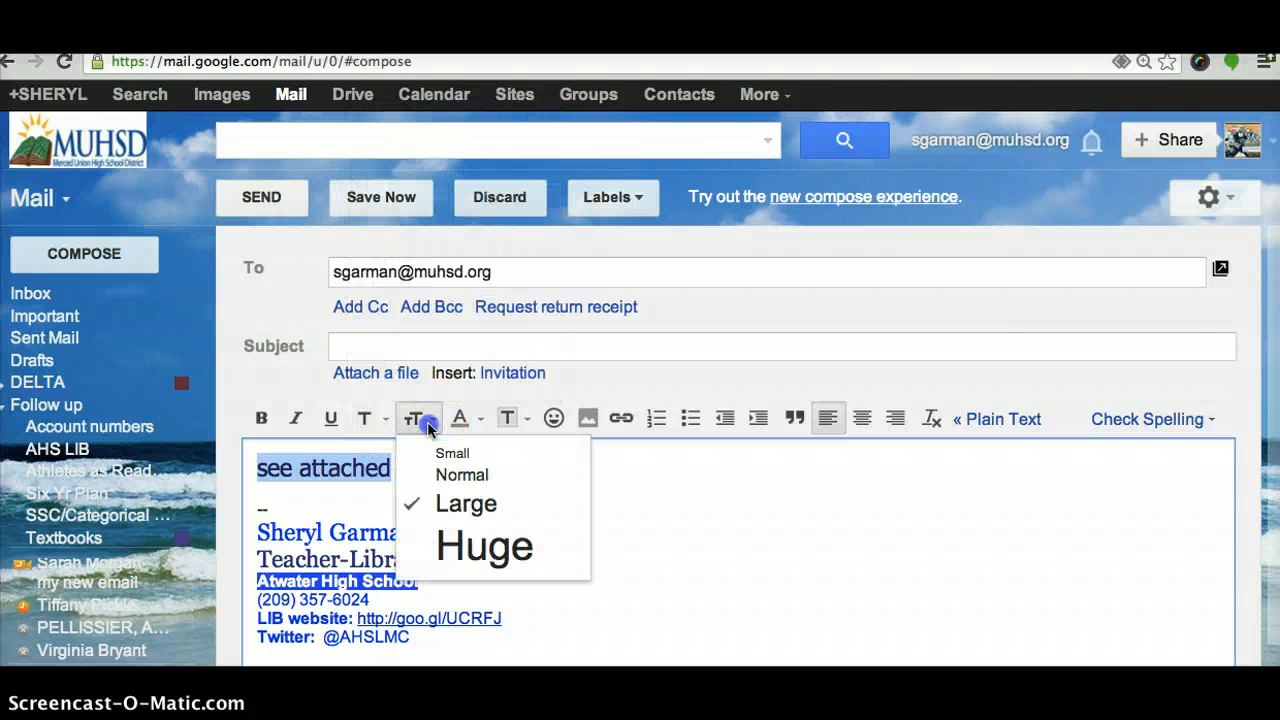
left_click(462, 419)
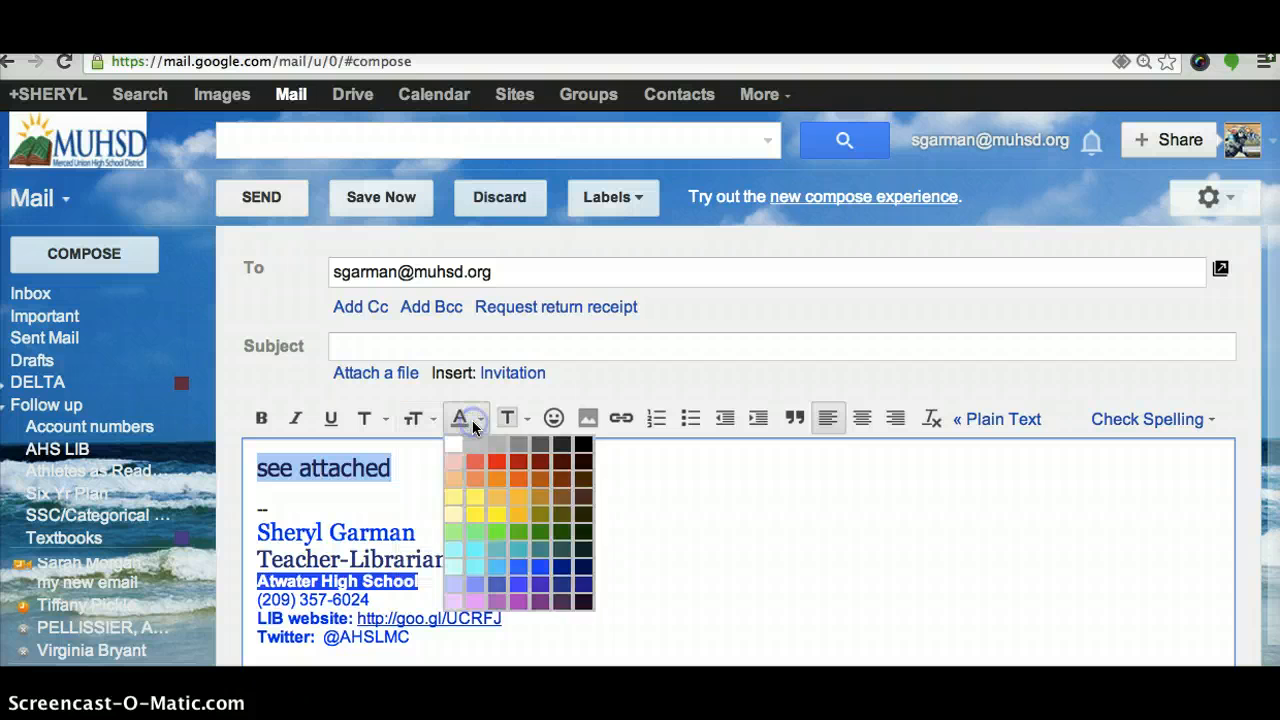
left_click(527, 420)
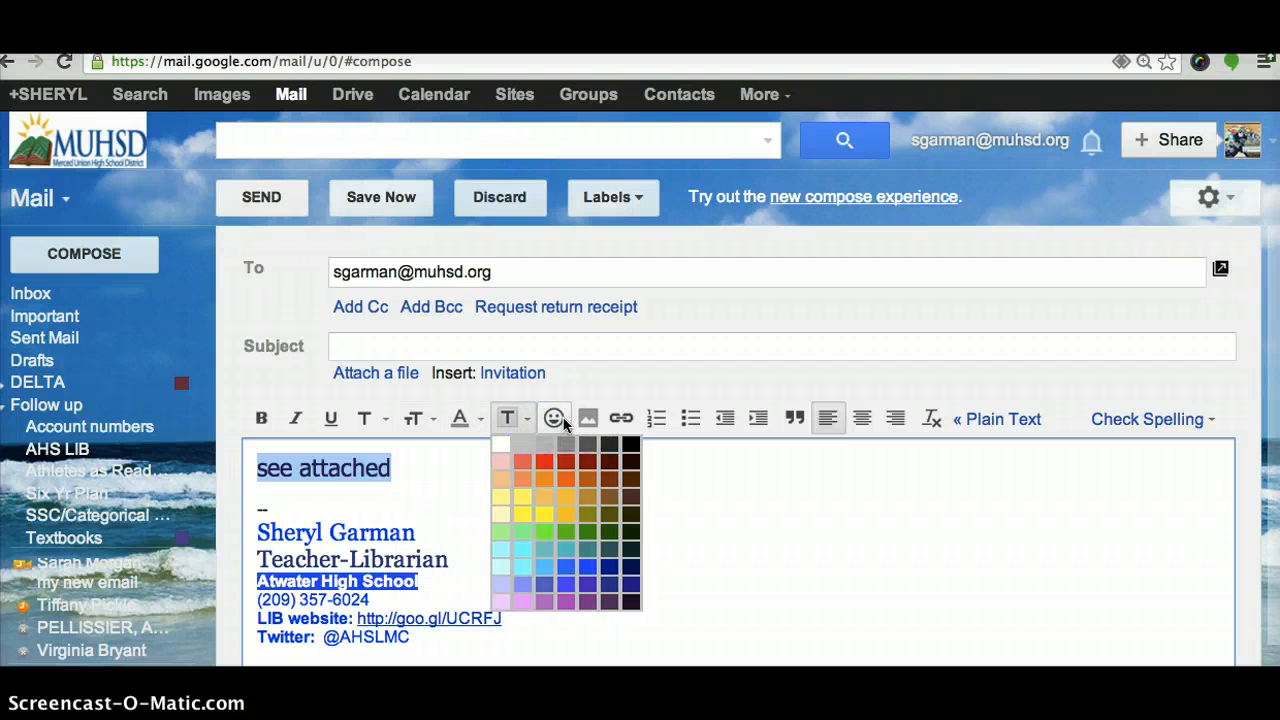
left_click(563, 422)
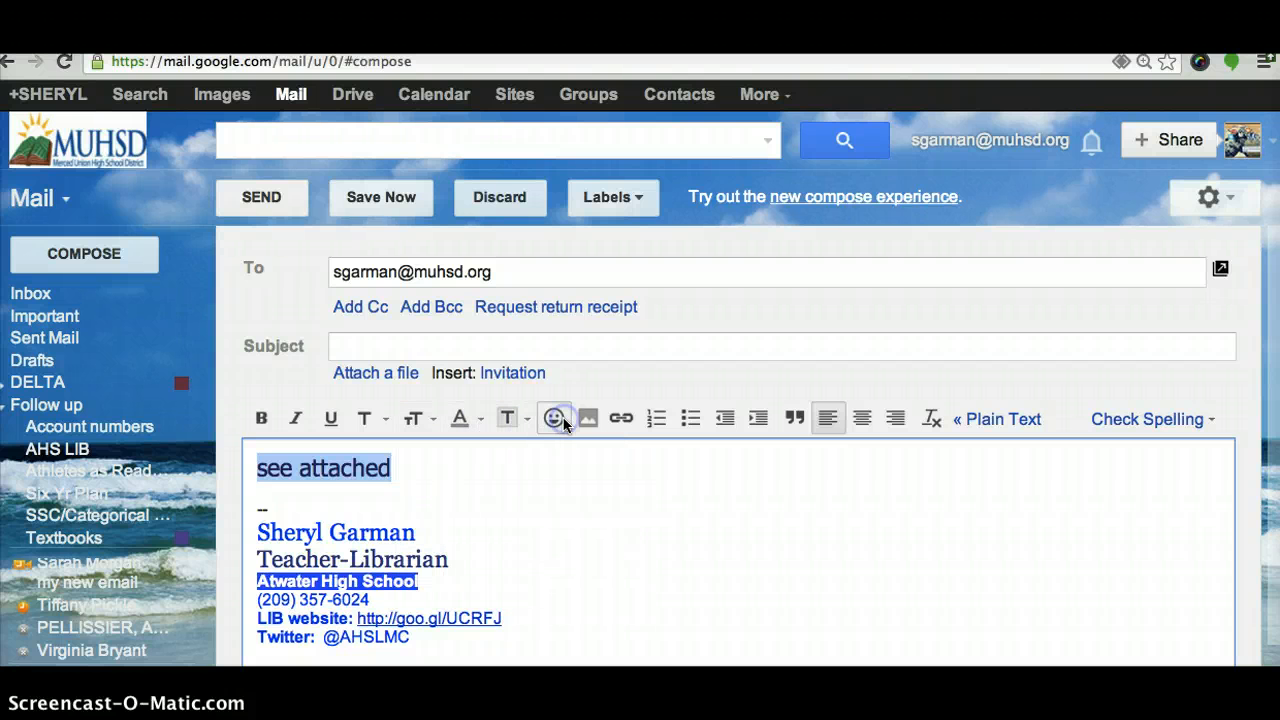
left_click(619, 418)
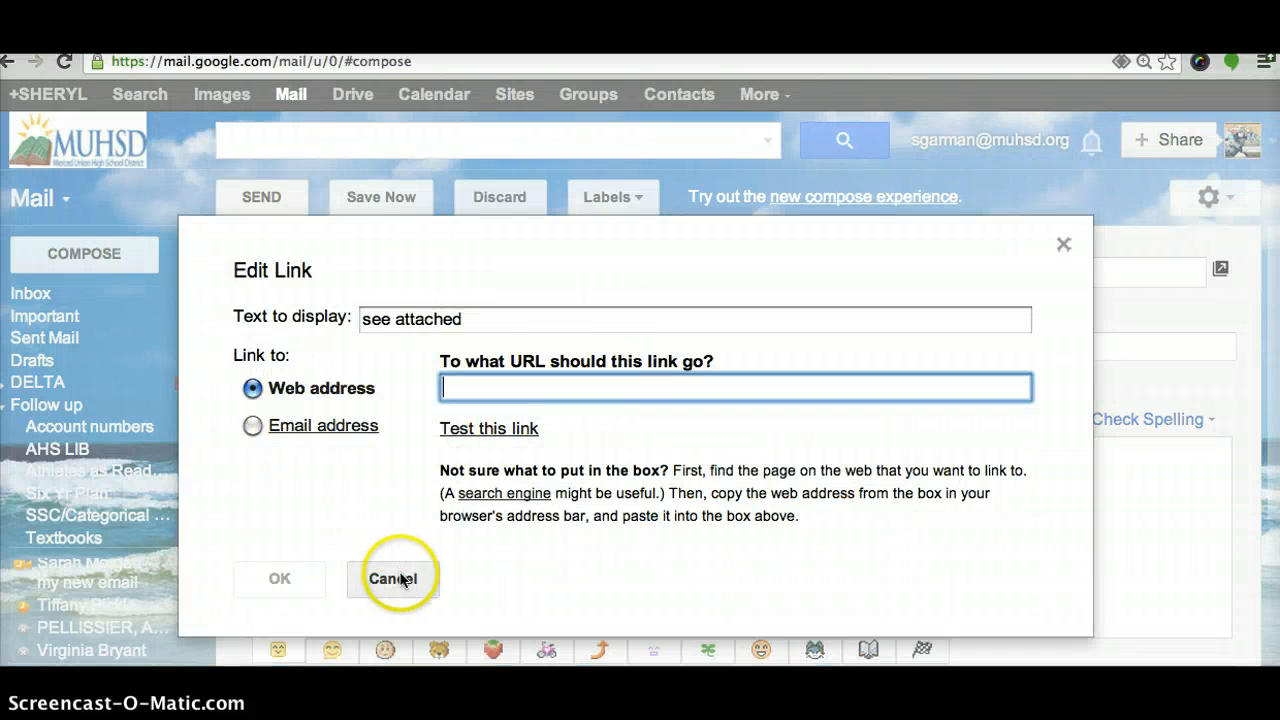
left_click(393, 579)
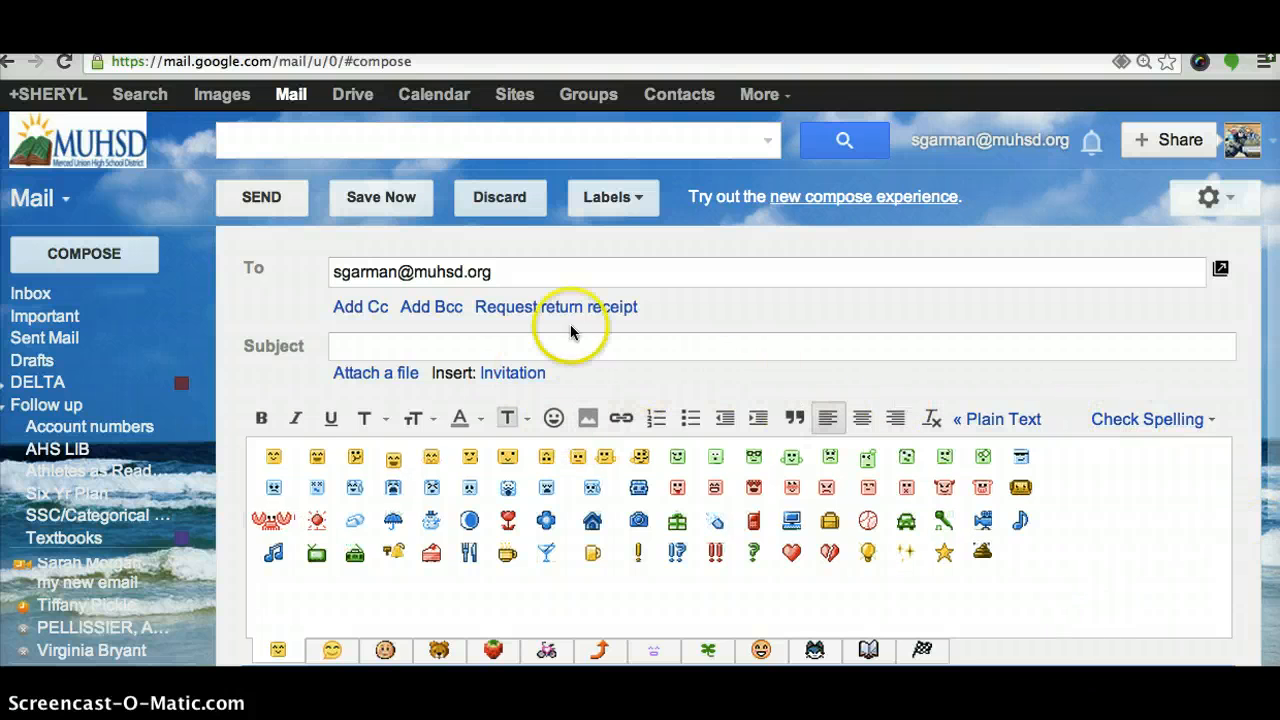
left_click(496, 202)
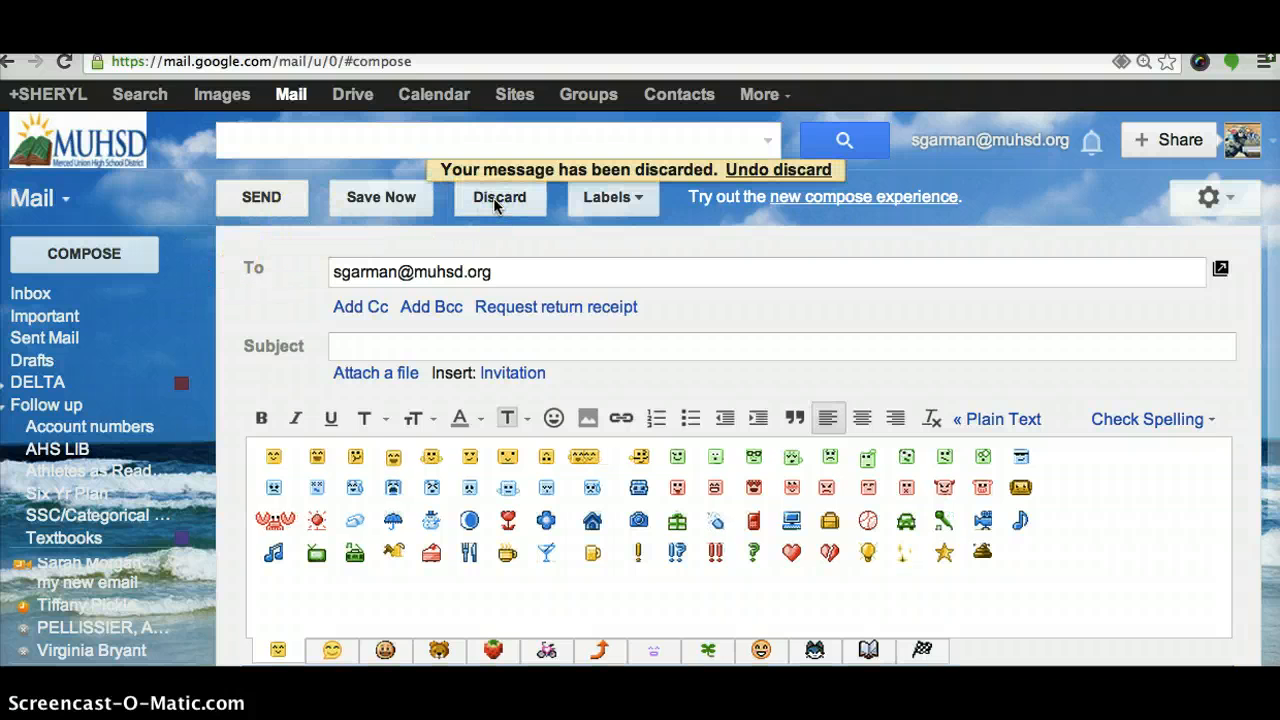
Close the discarded draft and start a reply to the forwarded purchase-order message
left_click(499, 199)
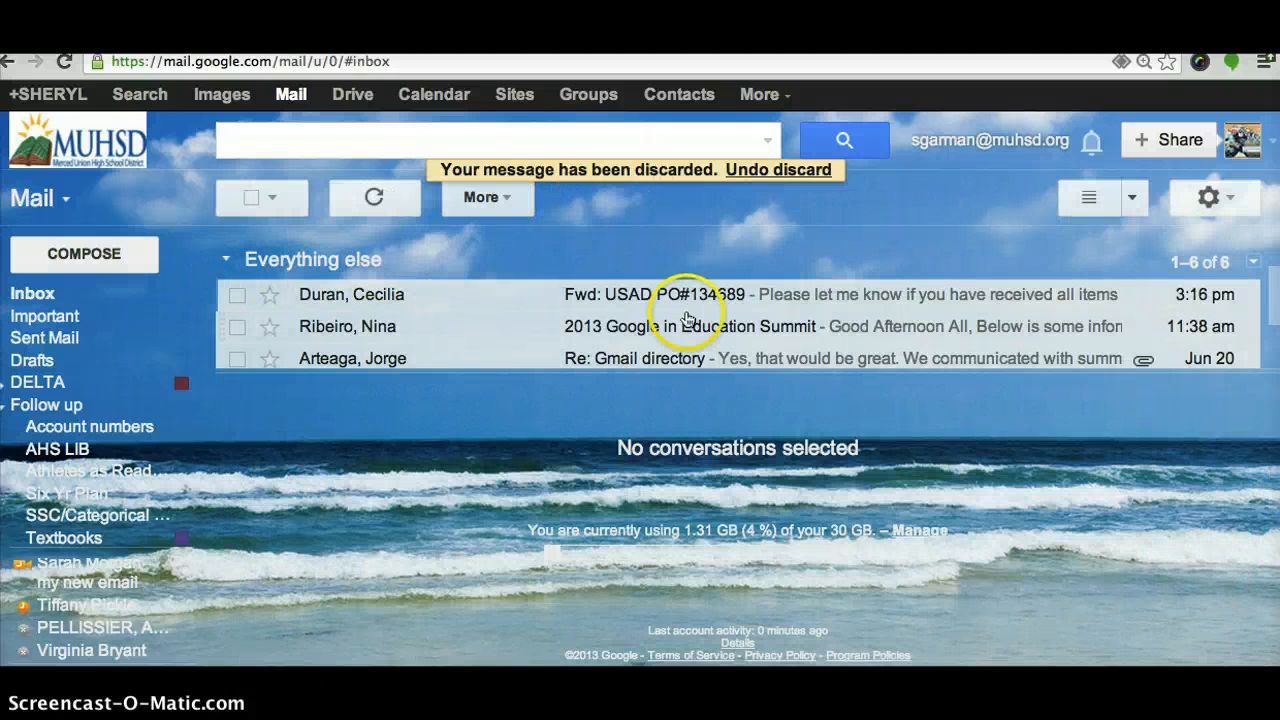
left_click(700, 305)
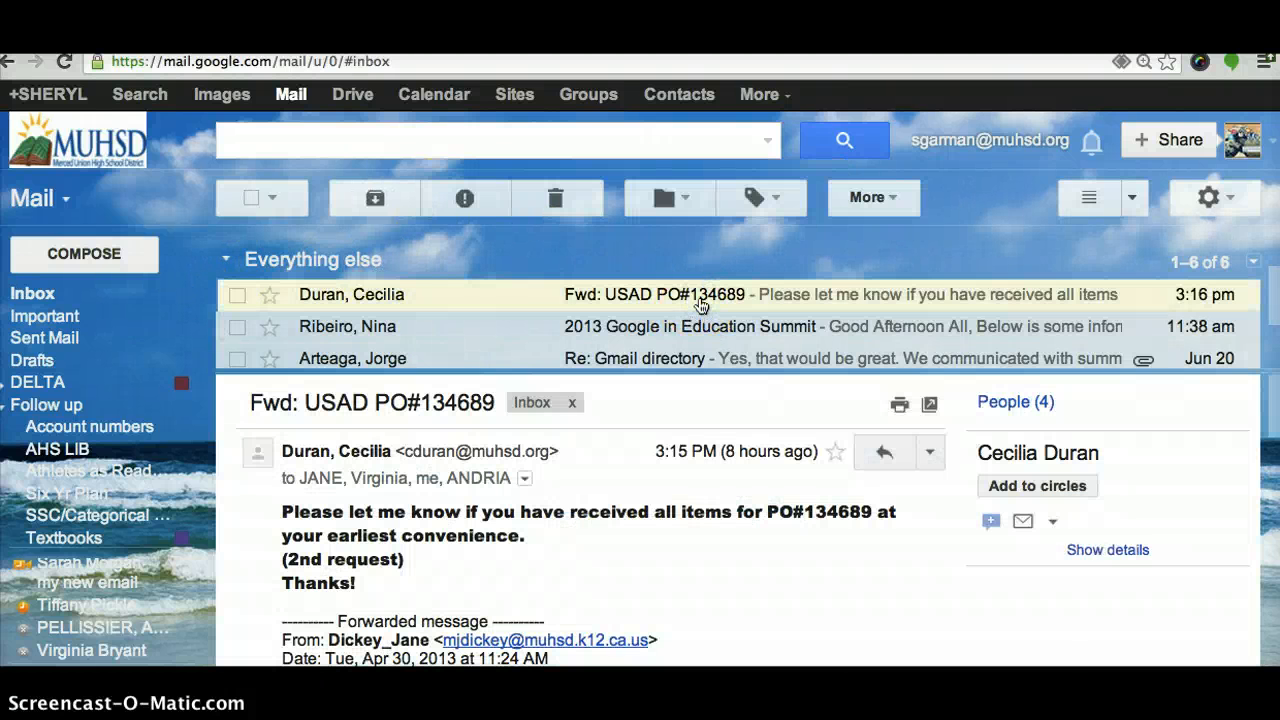
left_click(880, 453)
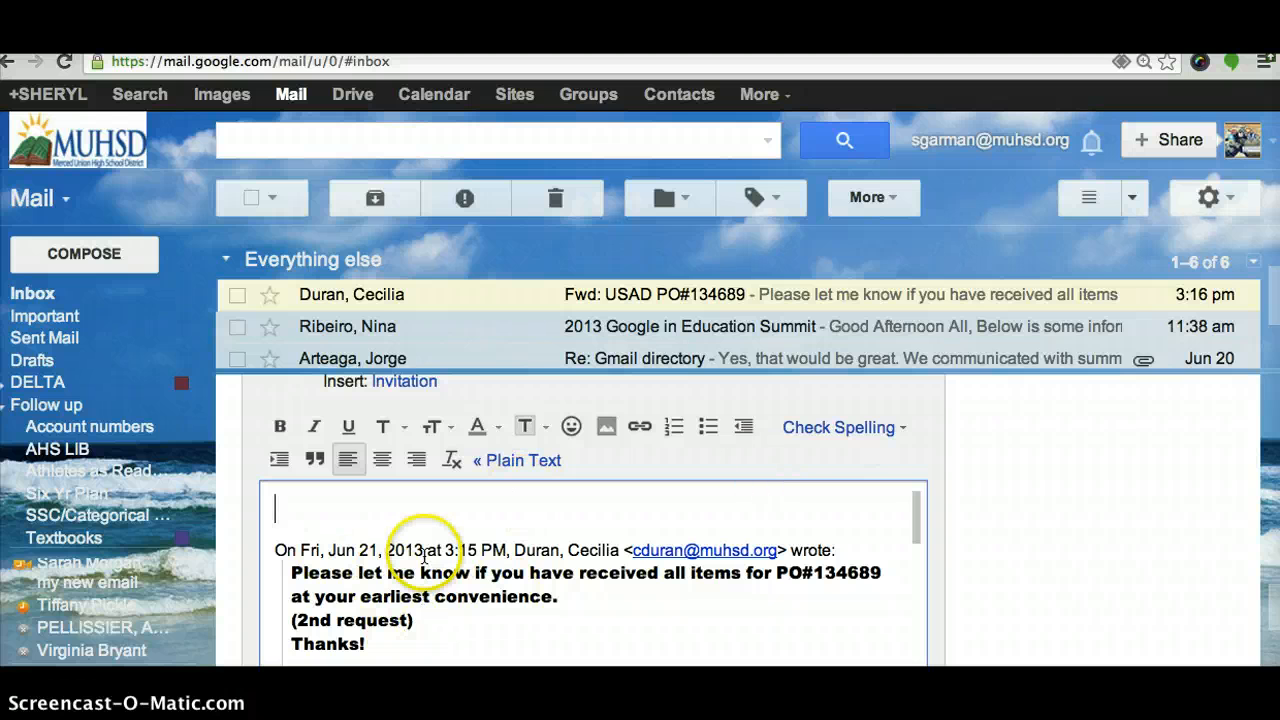
Open the 2013 Google in Education Summit message and preview its other response options
left_click(632, 331)
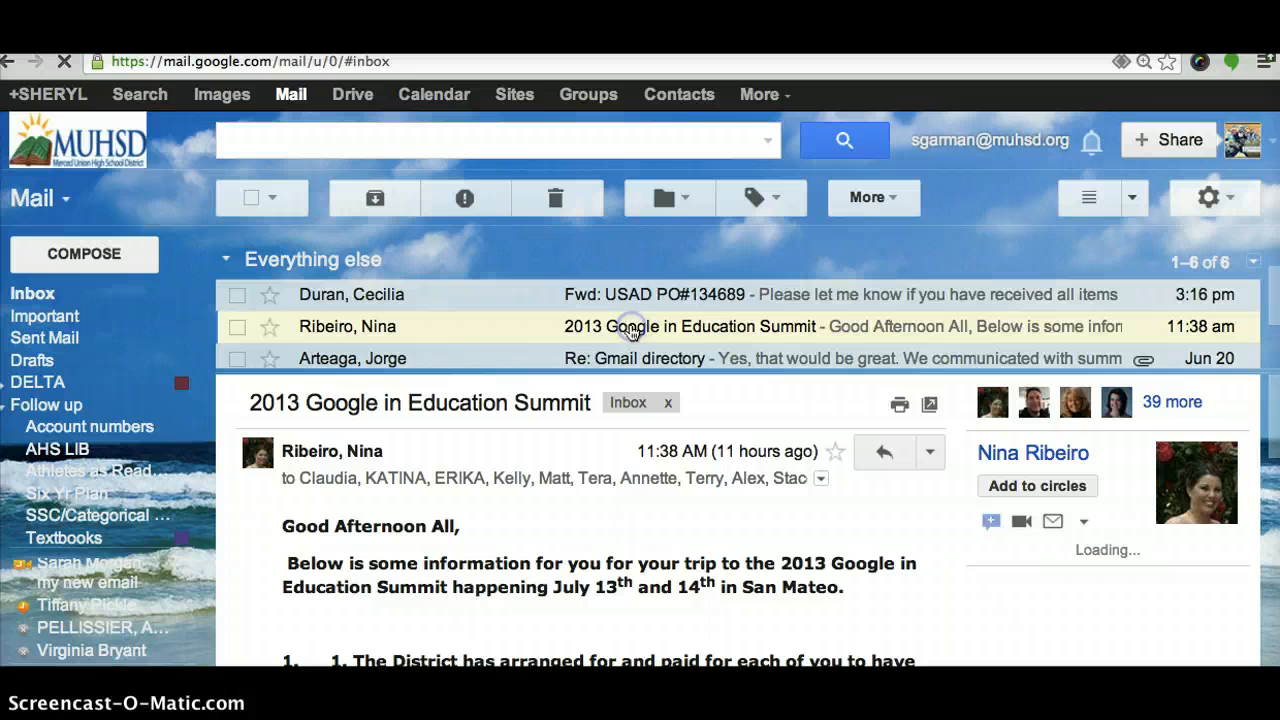
left_click(932, 452)
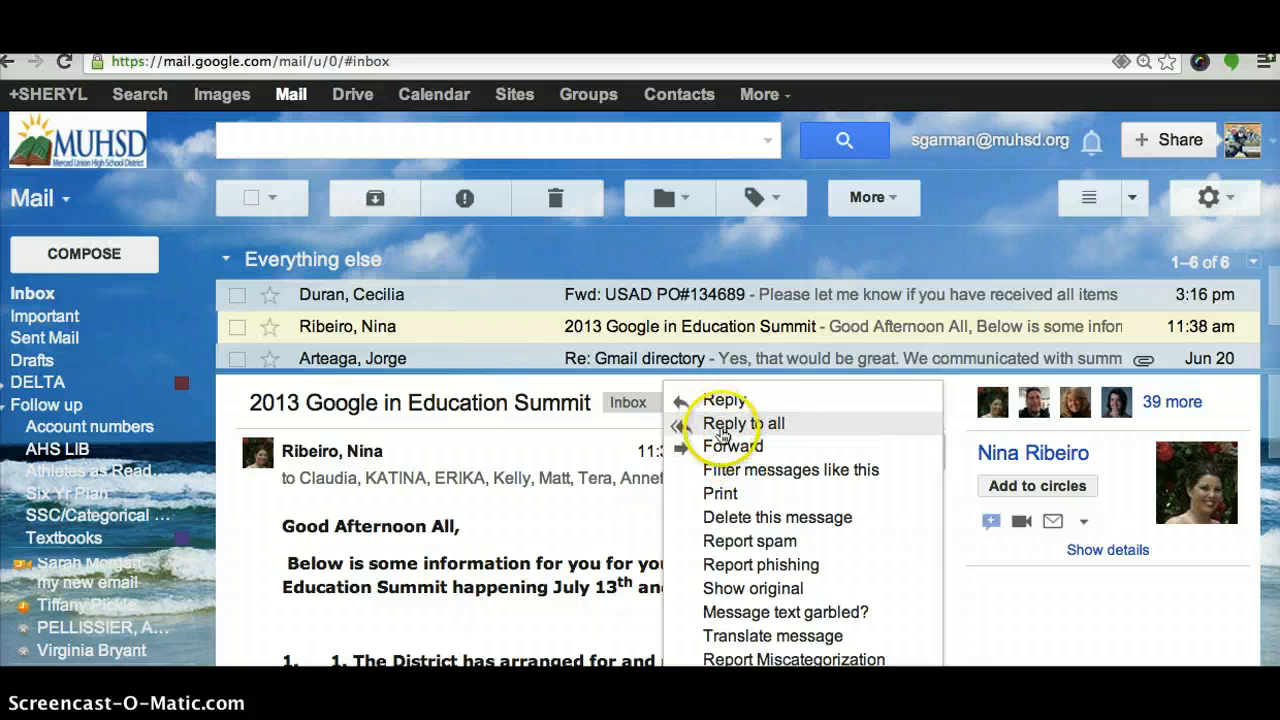
left_click(600, 515)
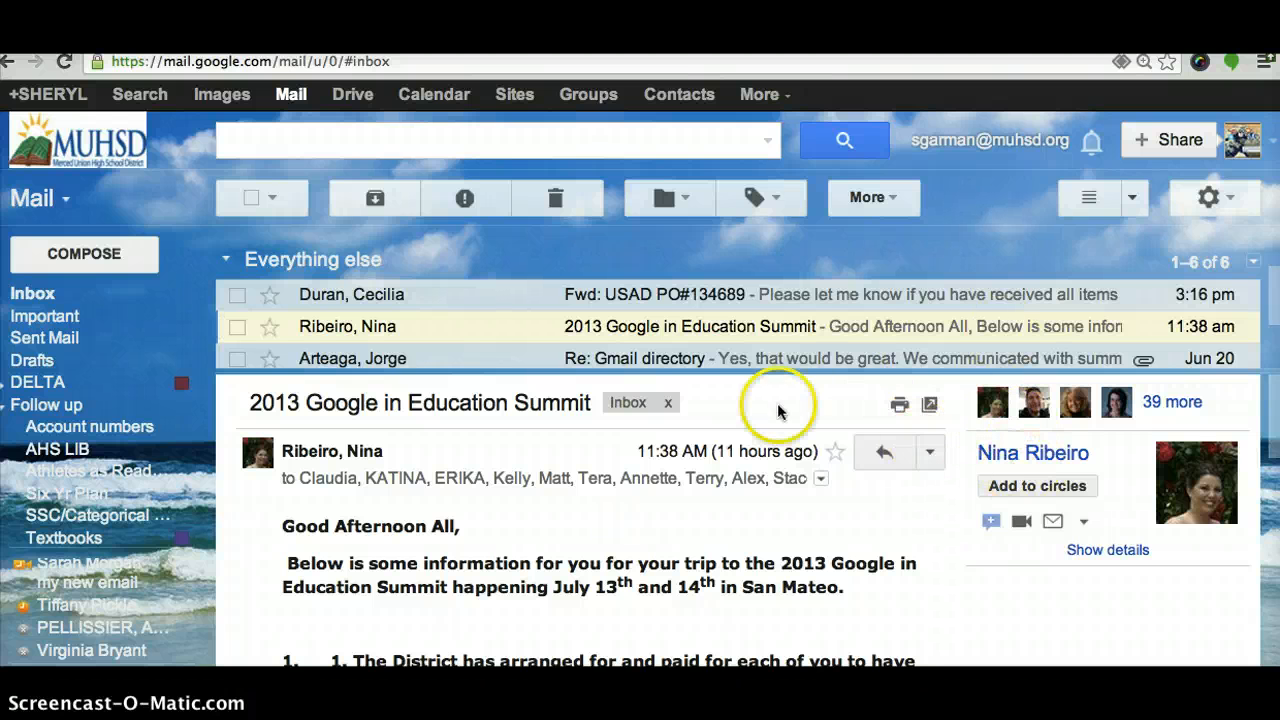
Scroll to the end of the Summit message, reply to all, then return to the inbox
scroll(748, 518, "down", 6)
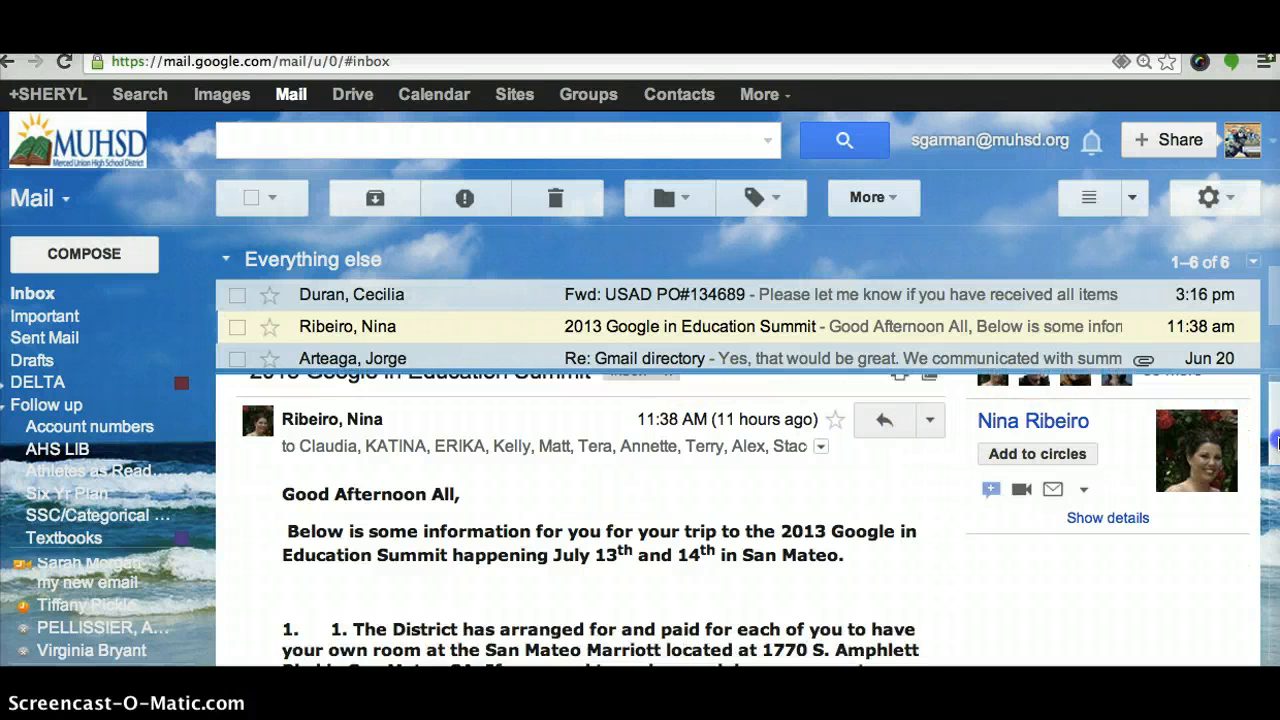
scroll(423, 565, "down", 5)
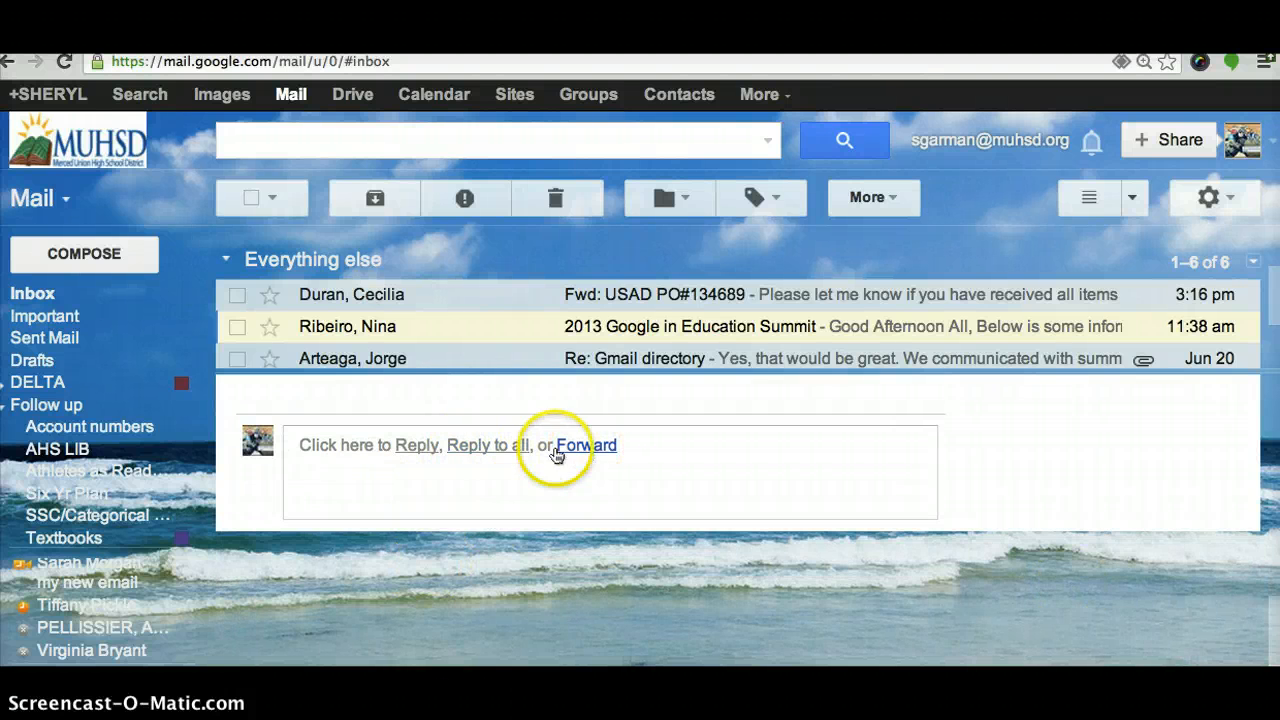
left_click(483, 449)
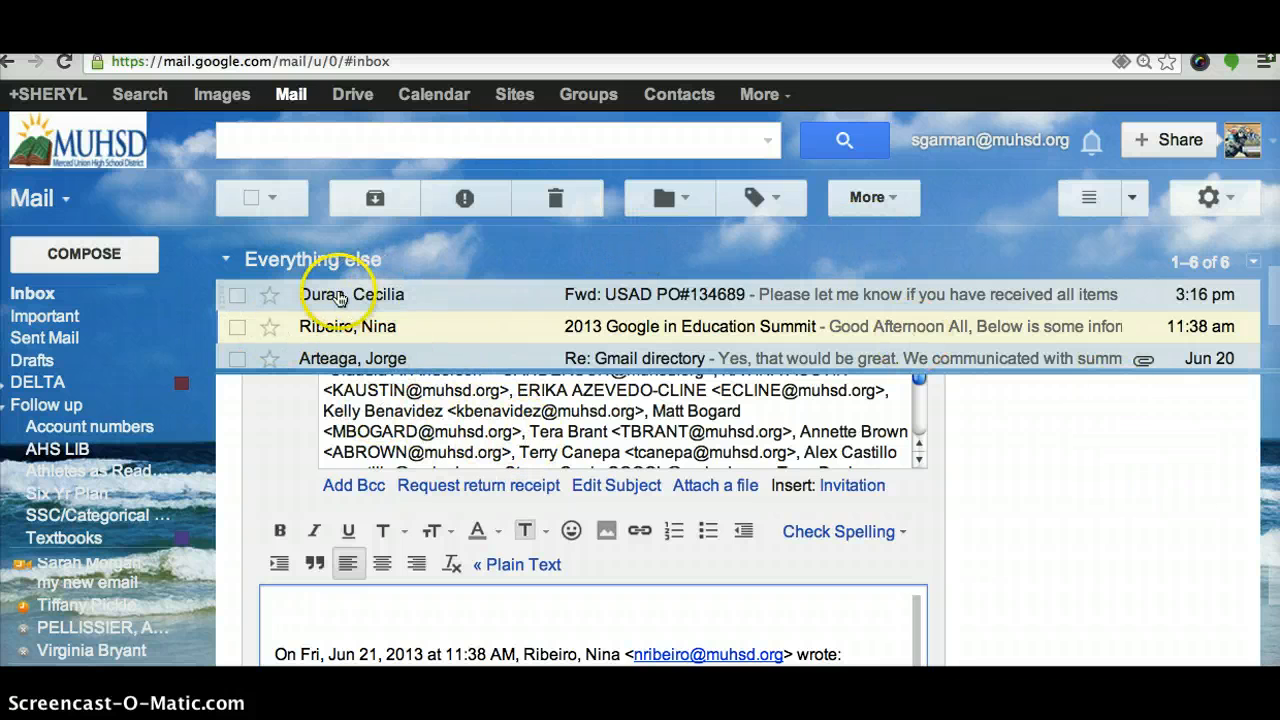
left_click(37, 292)
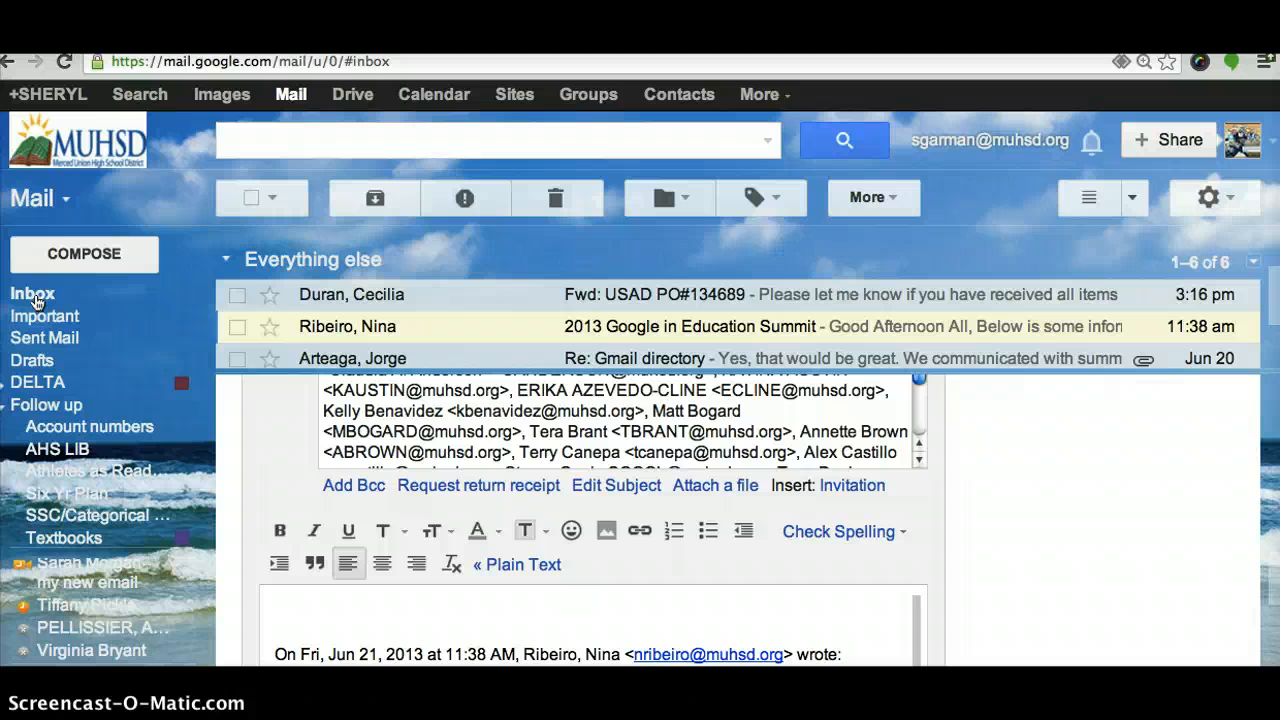
left_click(895, 197)
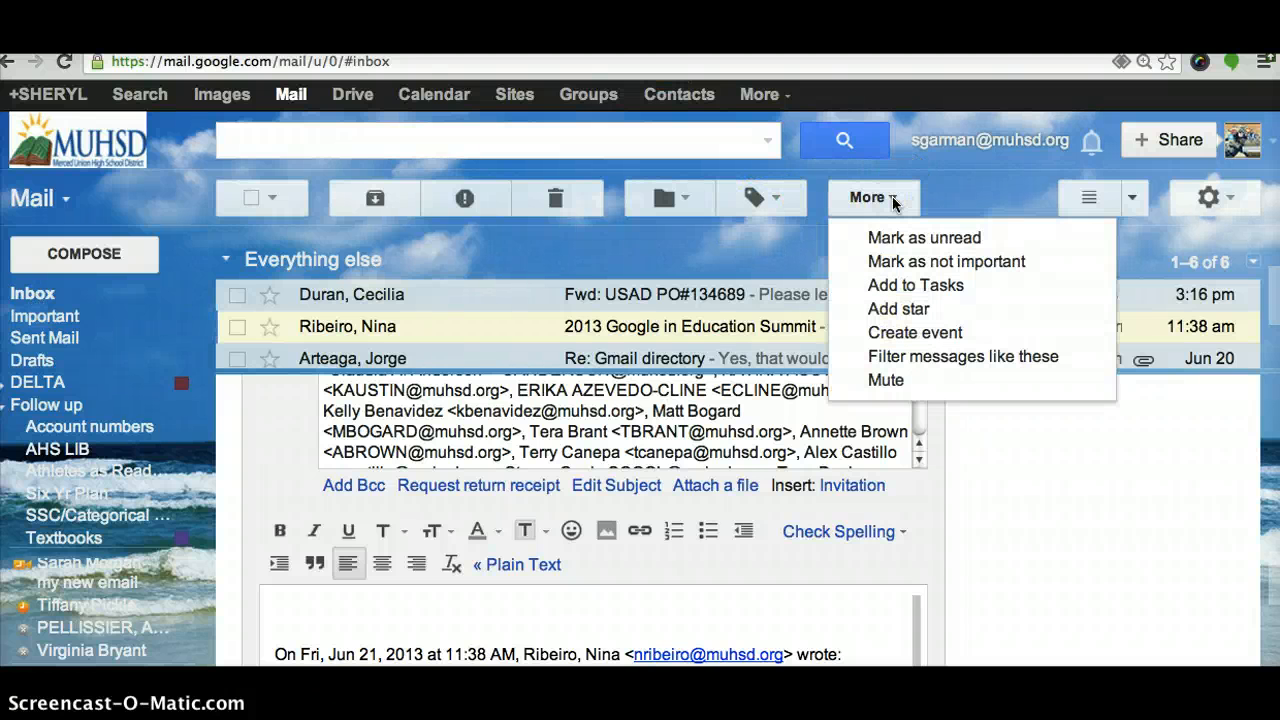
left_click(1127, 199)
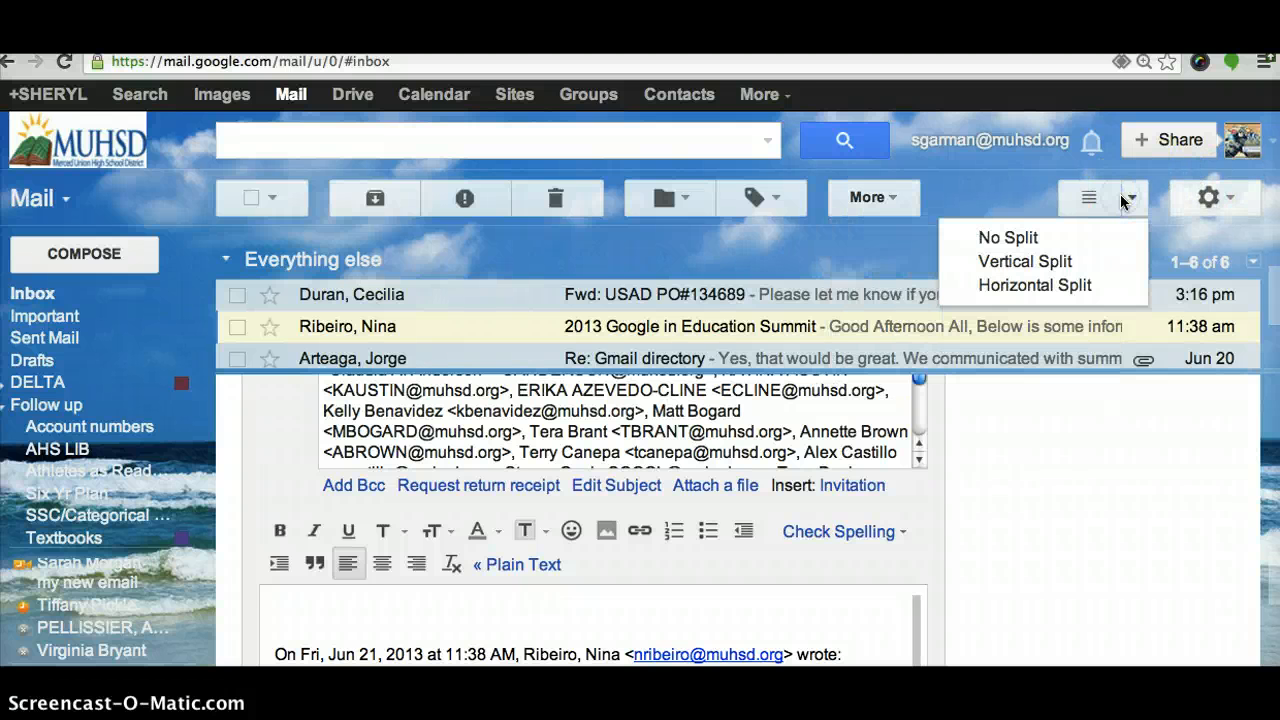
left_click(1208, 197)
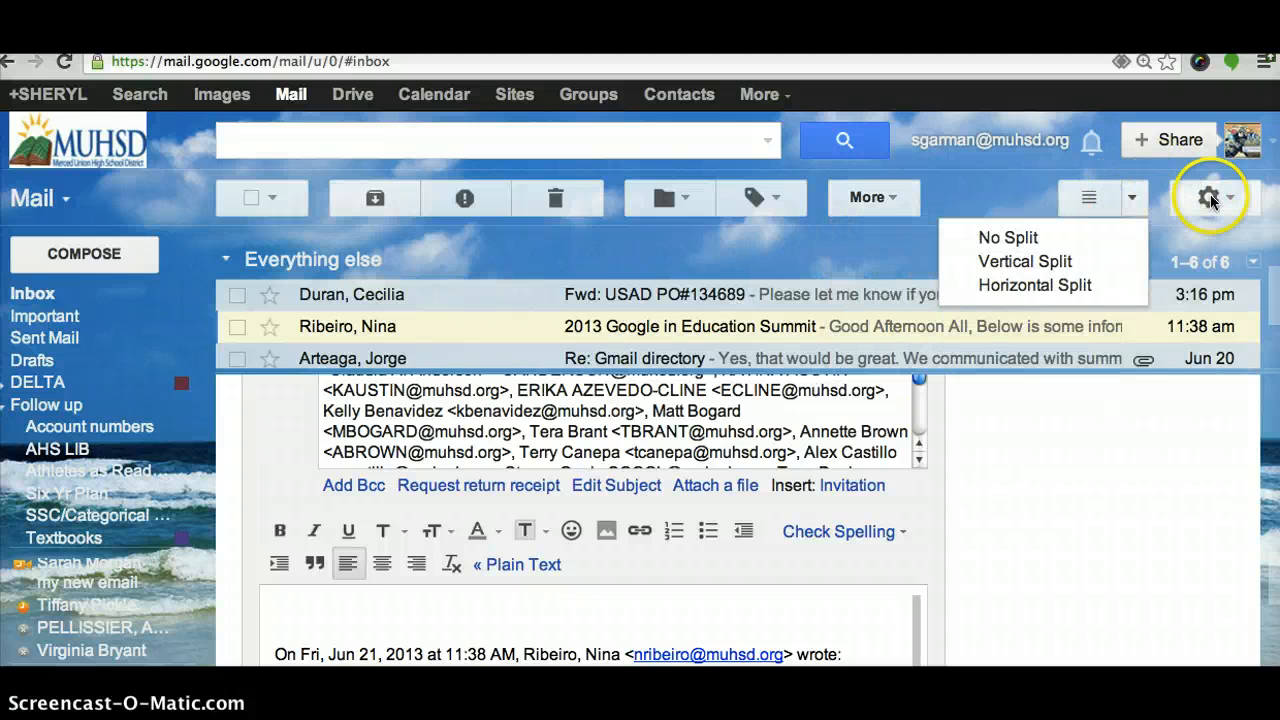
left_click(628, 240)
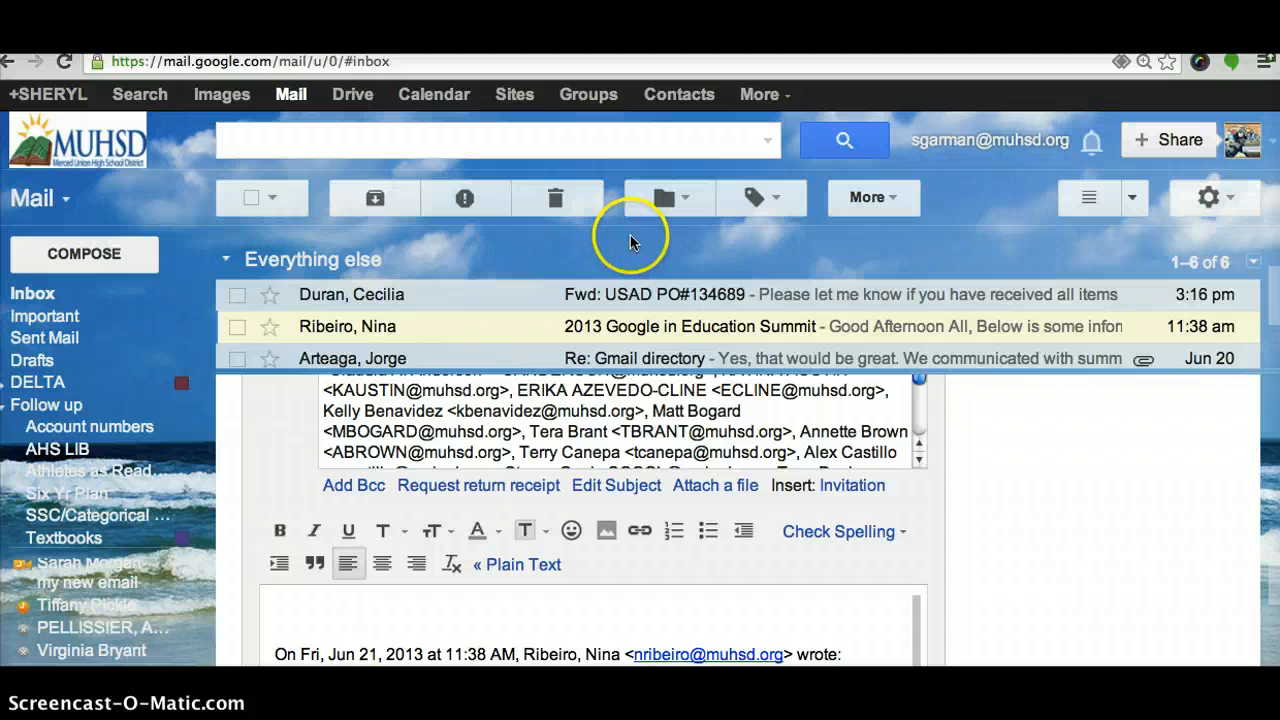
mouse_move(160, 338)
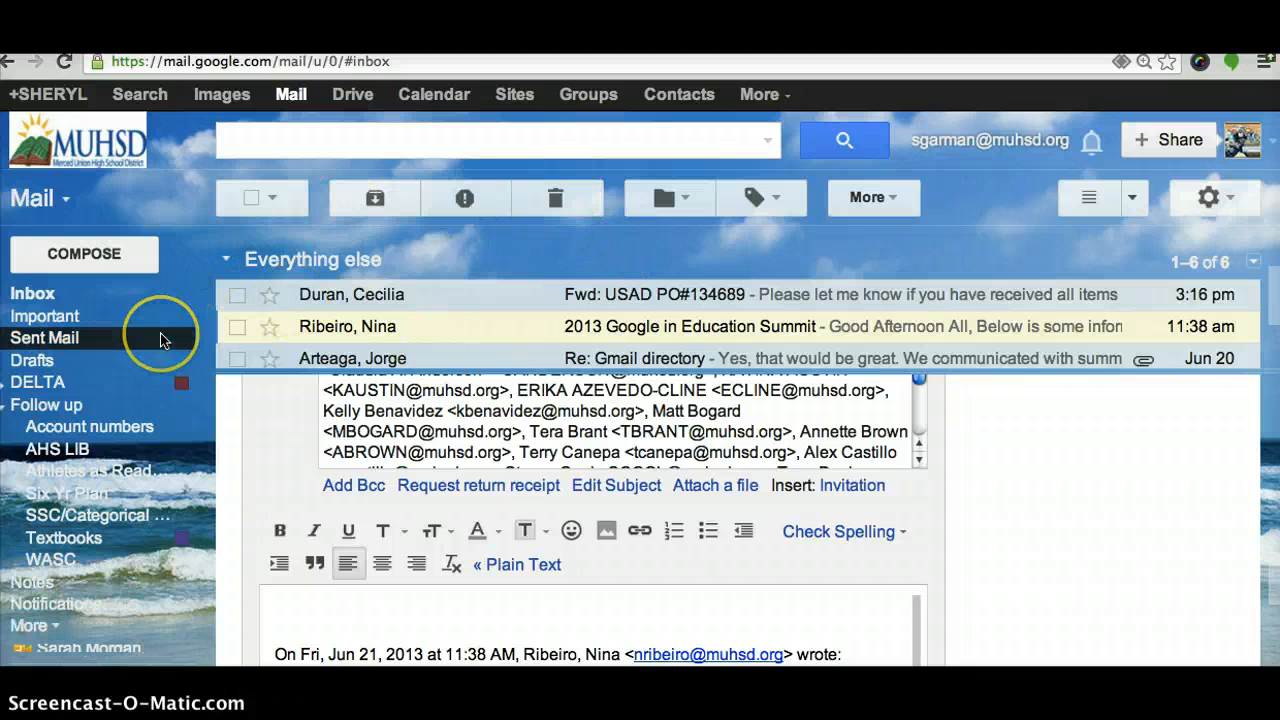